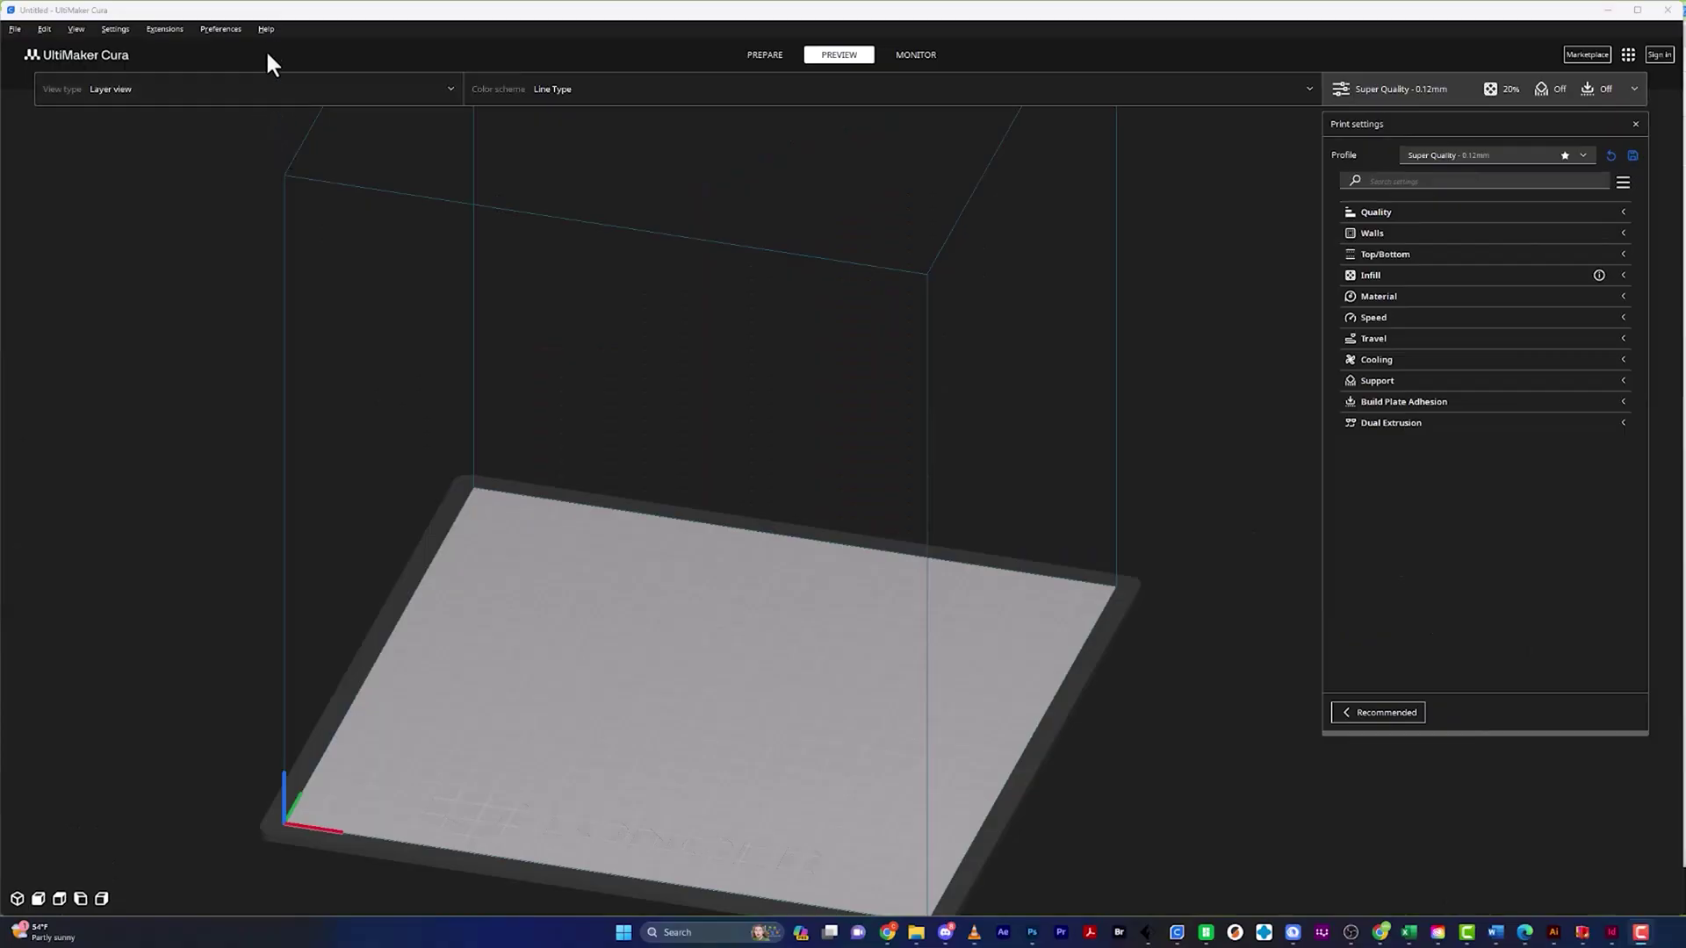
Check the installed slicer version in the About information and close it
{"action": "left_click", "coordinate": [266, 29]}
{"action": "left_click", "coordinate": [276, 146]}
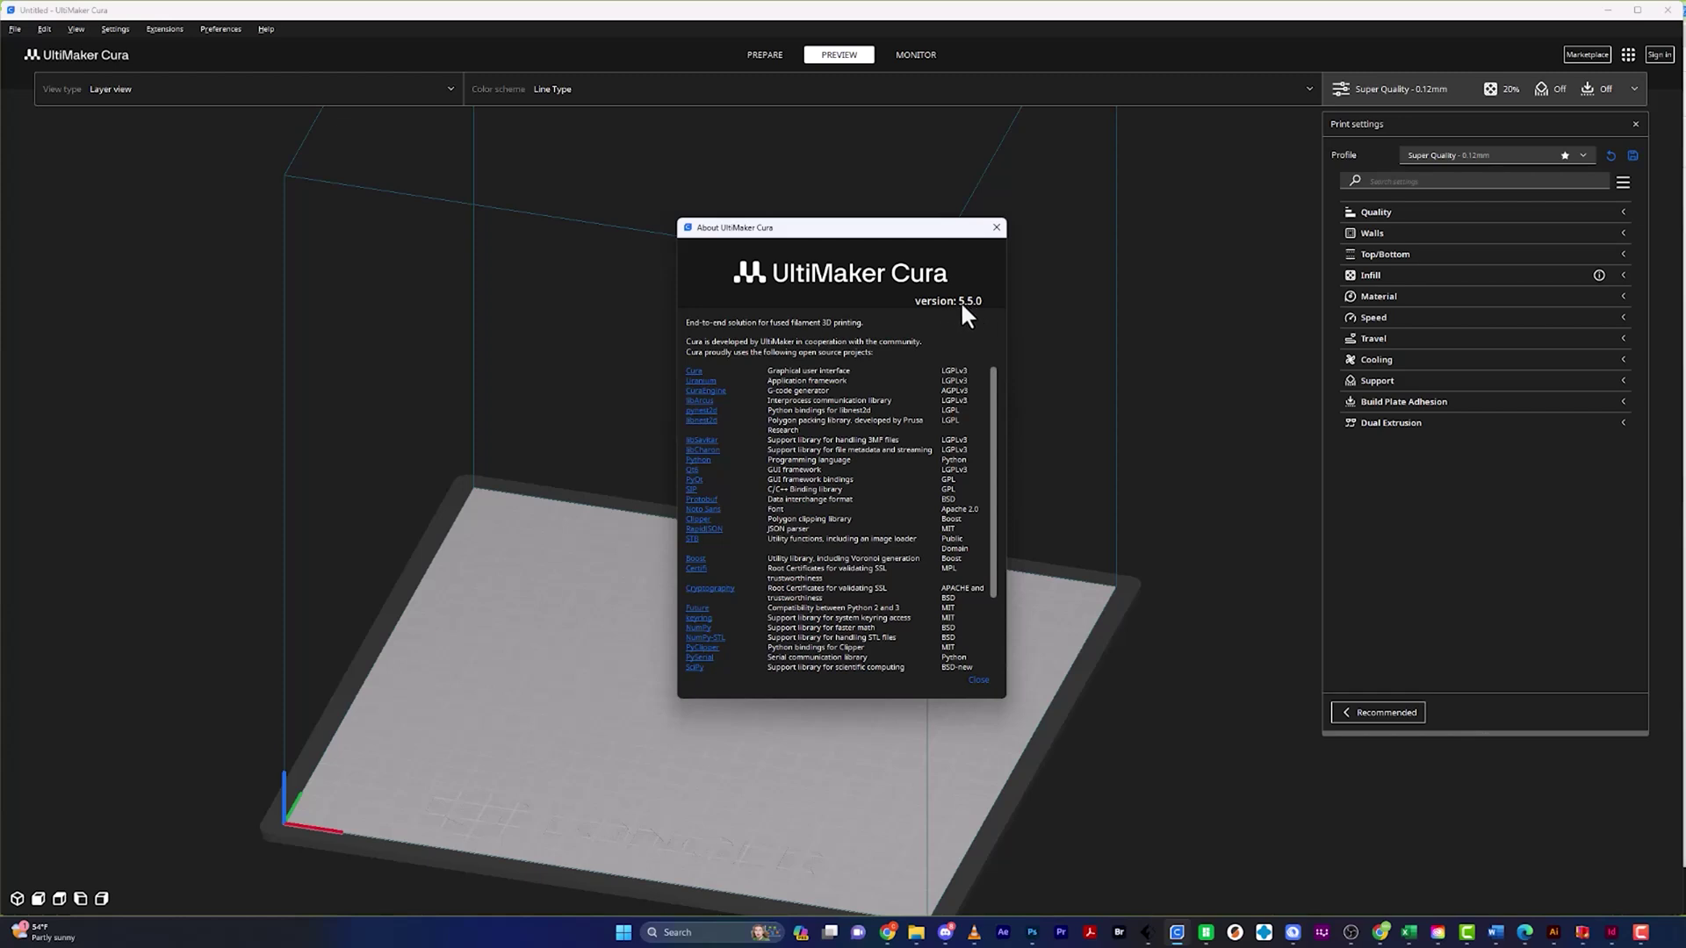
{"action": "left_click", "coordinate": [995, 228]}
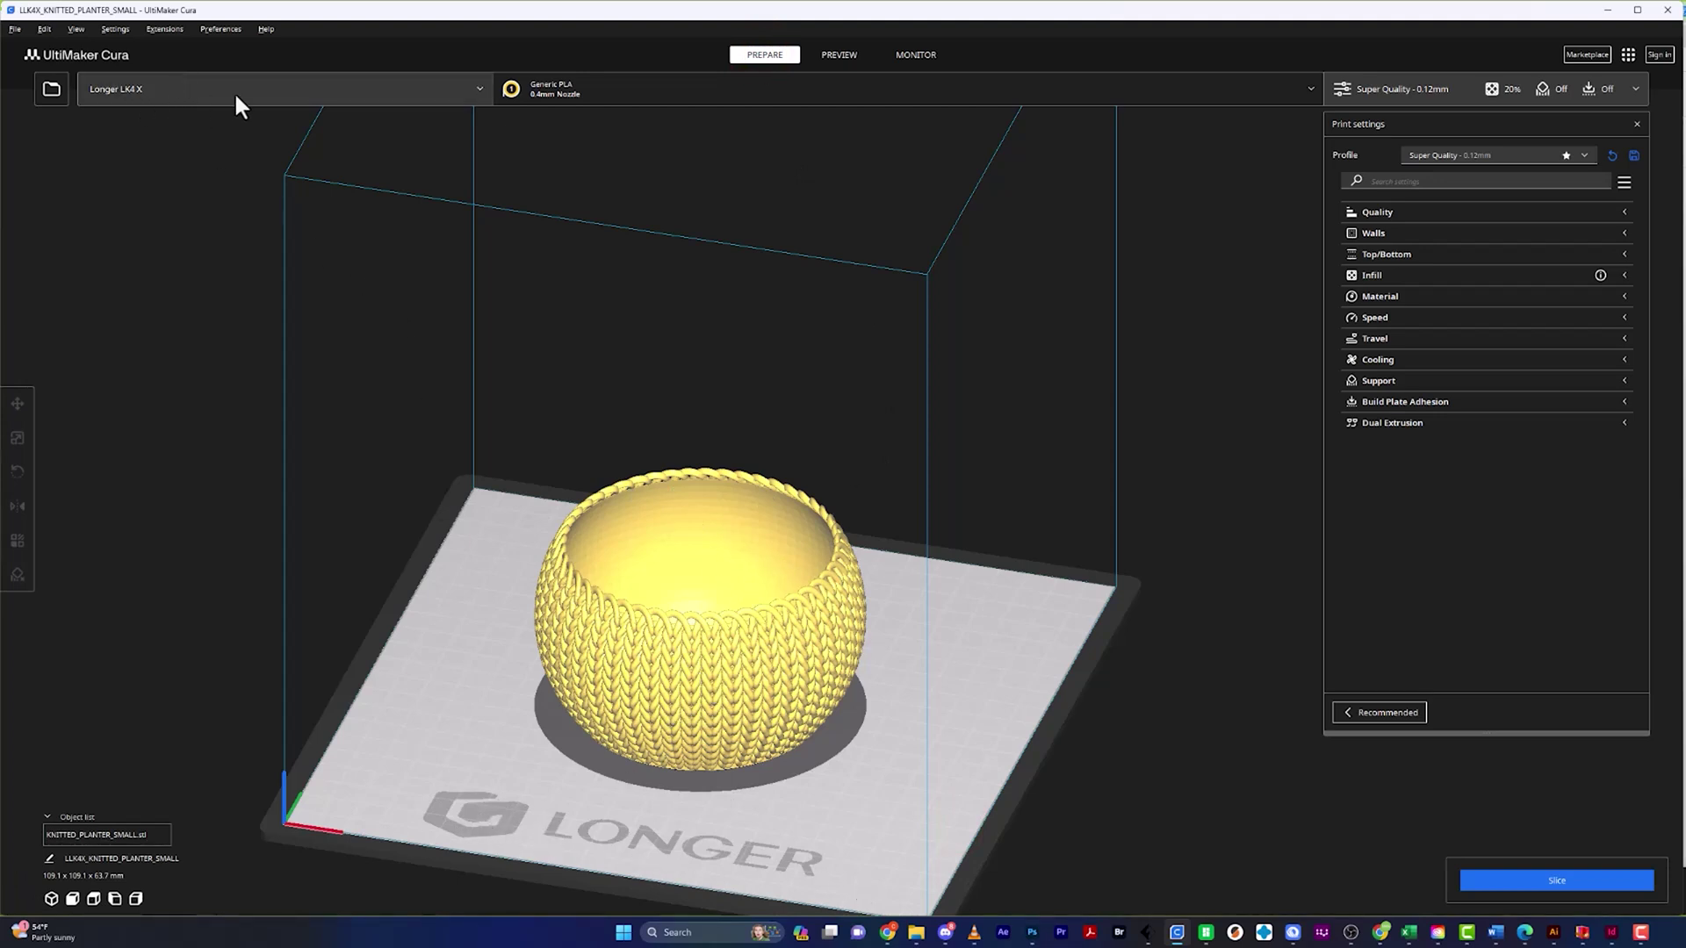
Choose the Longer LK4 X as the printer for the knitted planter model
{"action": "left_click", "coordinate": [477, 88]}
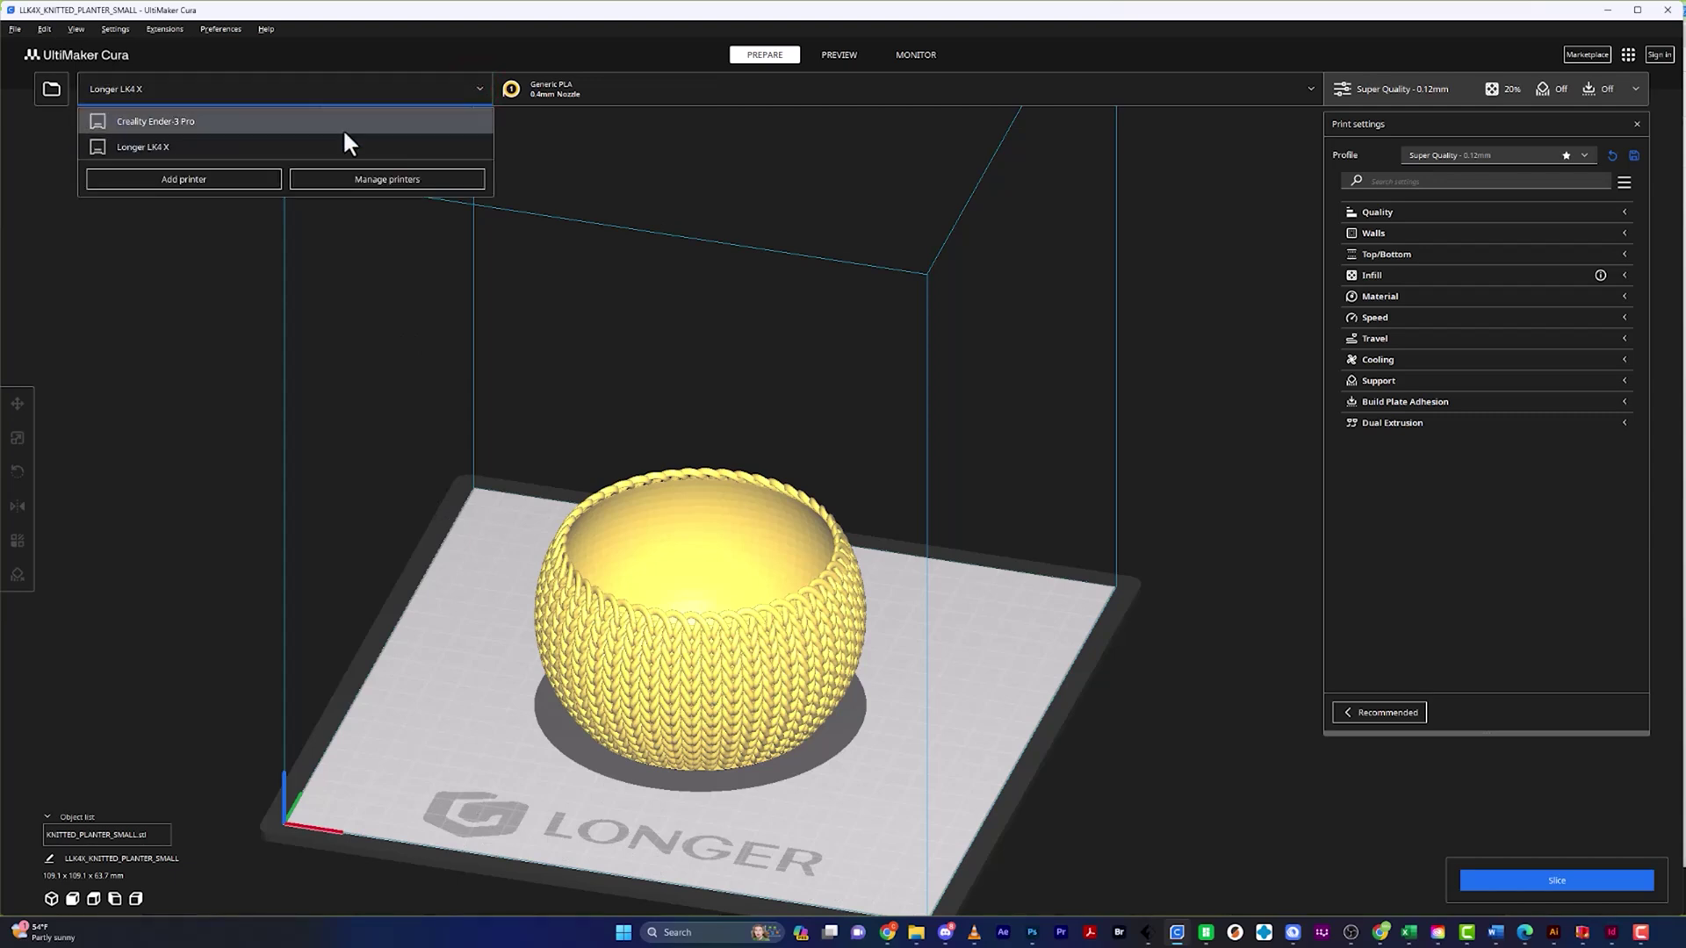
{"action": "left_click", "coordinate": [154, 147]}
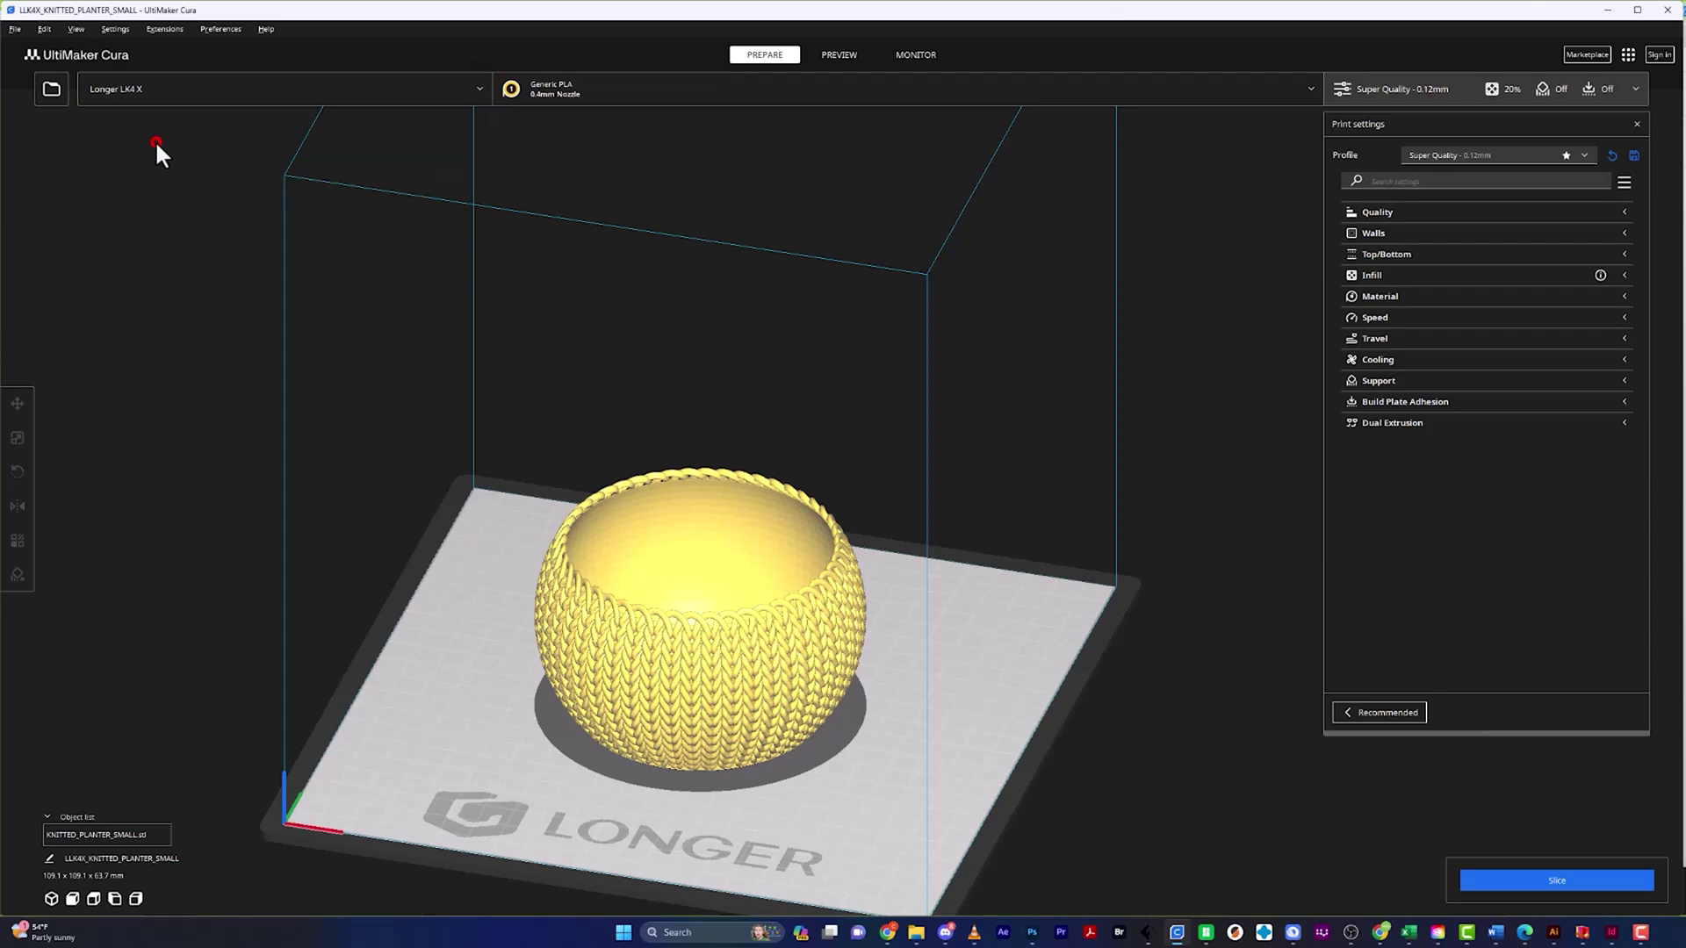
{"action": "right_click_drag", "start_coordinate": [544, 694], "coordinate": [810, 747]}
{"action": "scroll", "coordinate": [810, 747], "scroll_direction": "up", "scroll_amount": 10}
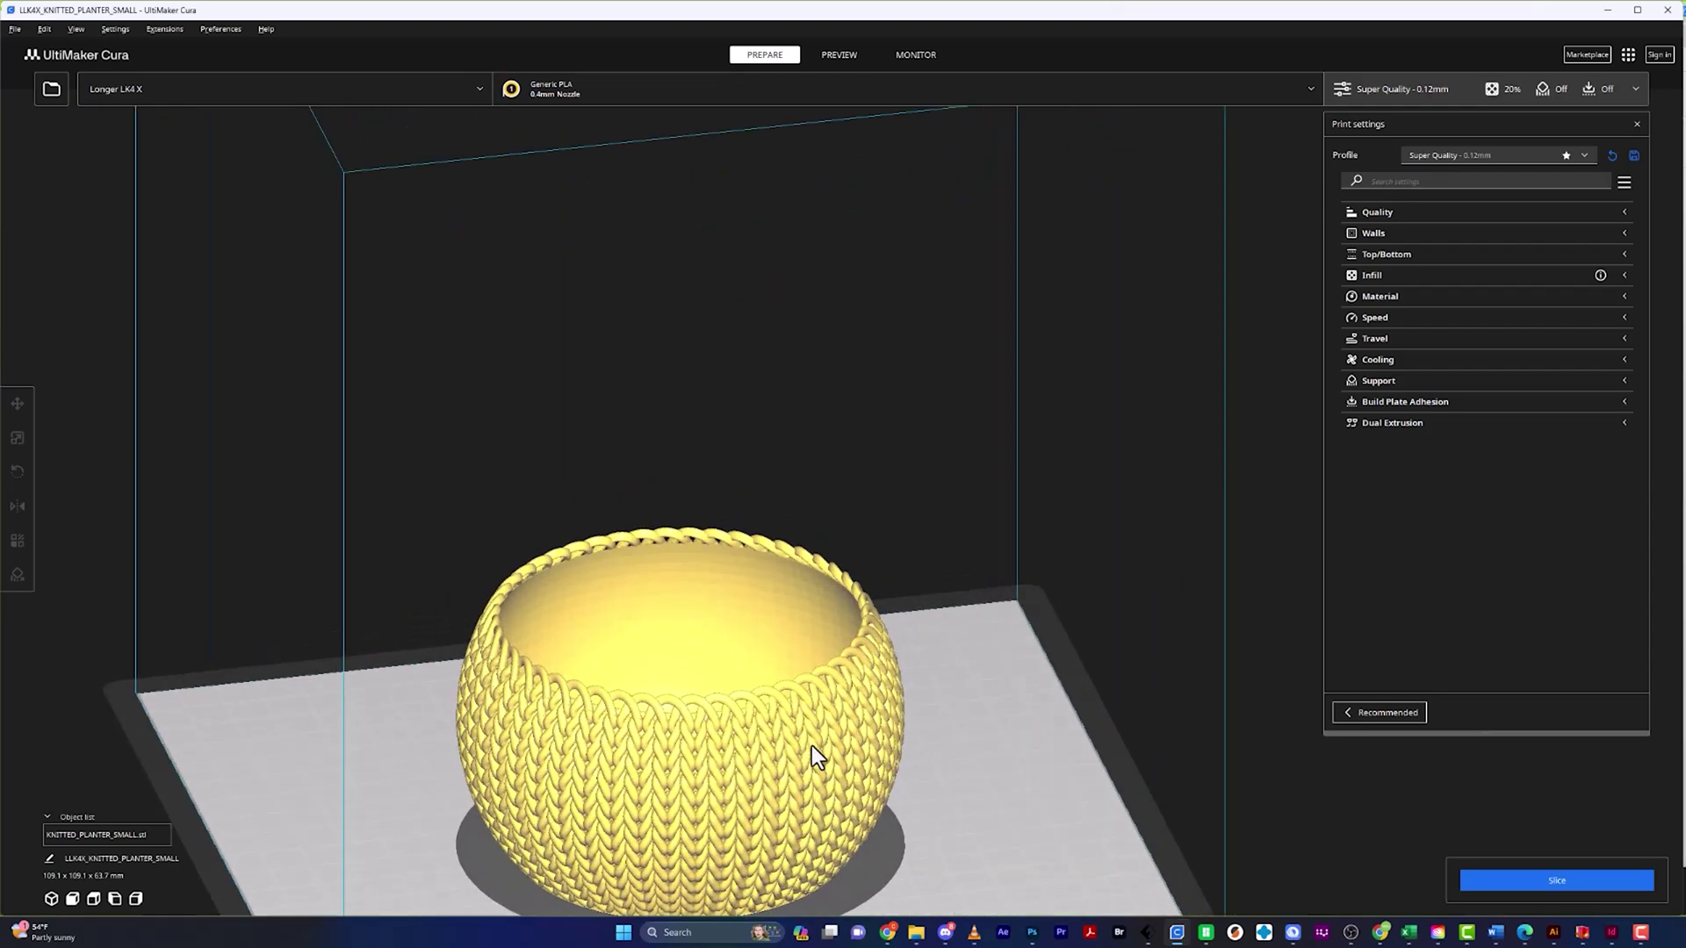
{"action": "middle_click_drag", "start_coordinate": [998, 793], "coordinate": [771, 635]}
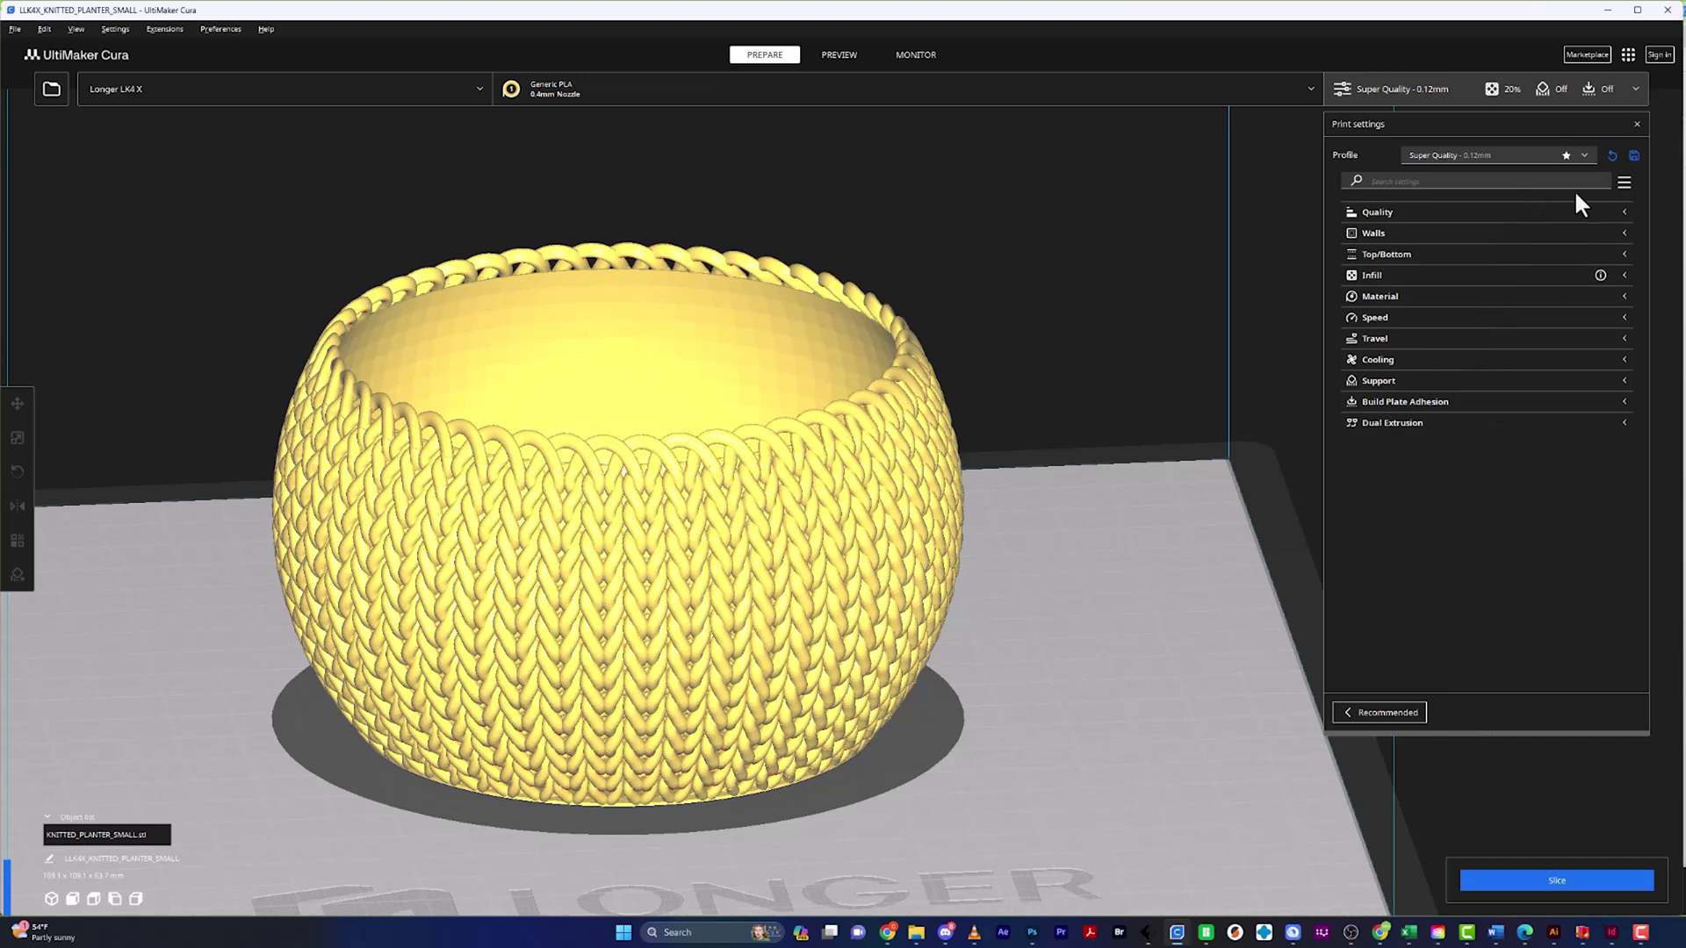
Set the print settings visibility to All and enable Fuzzy Skin in the Experimental category
{"action": "left_click", "coordinate": [1621, 185]}
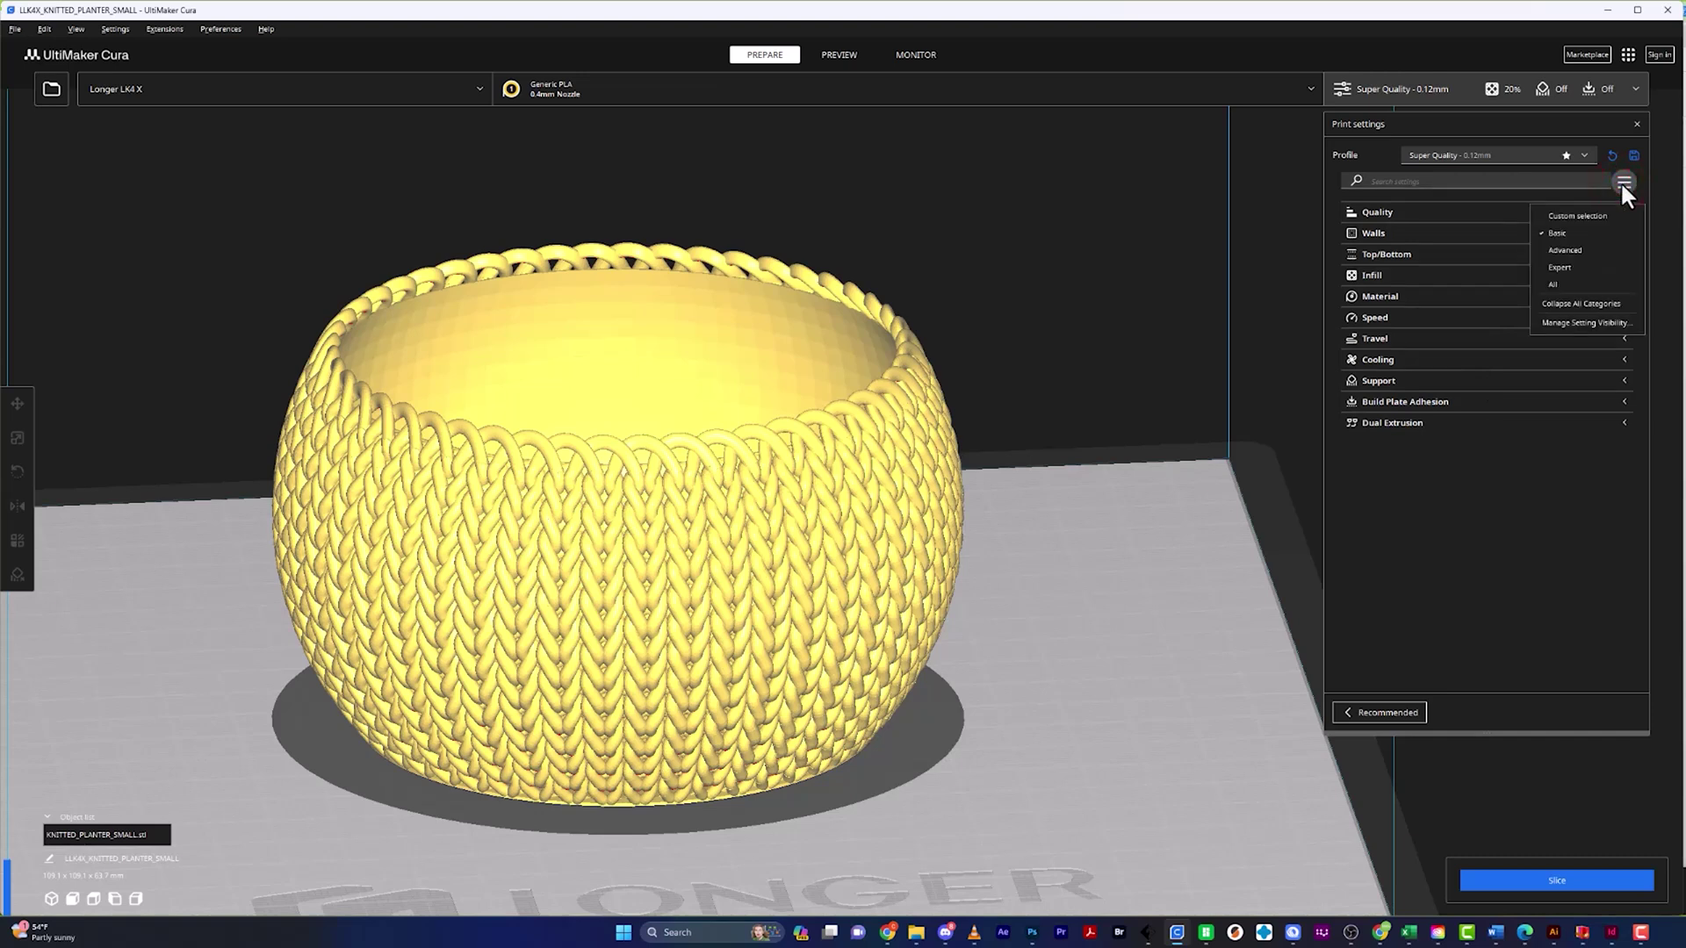
{"action": "left_click", "coordinate": [1561, 282]}
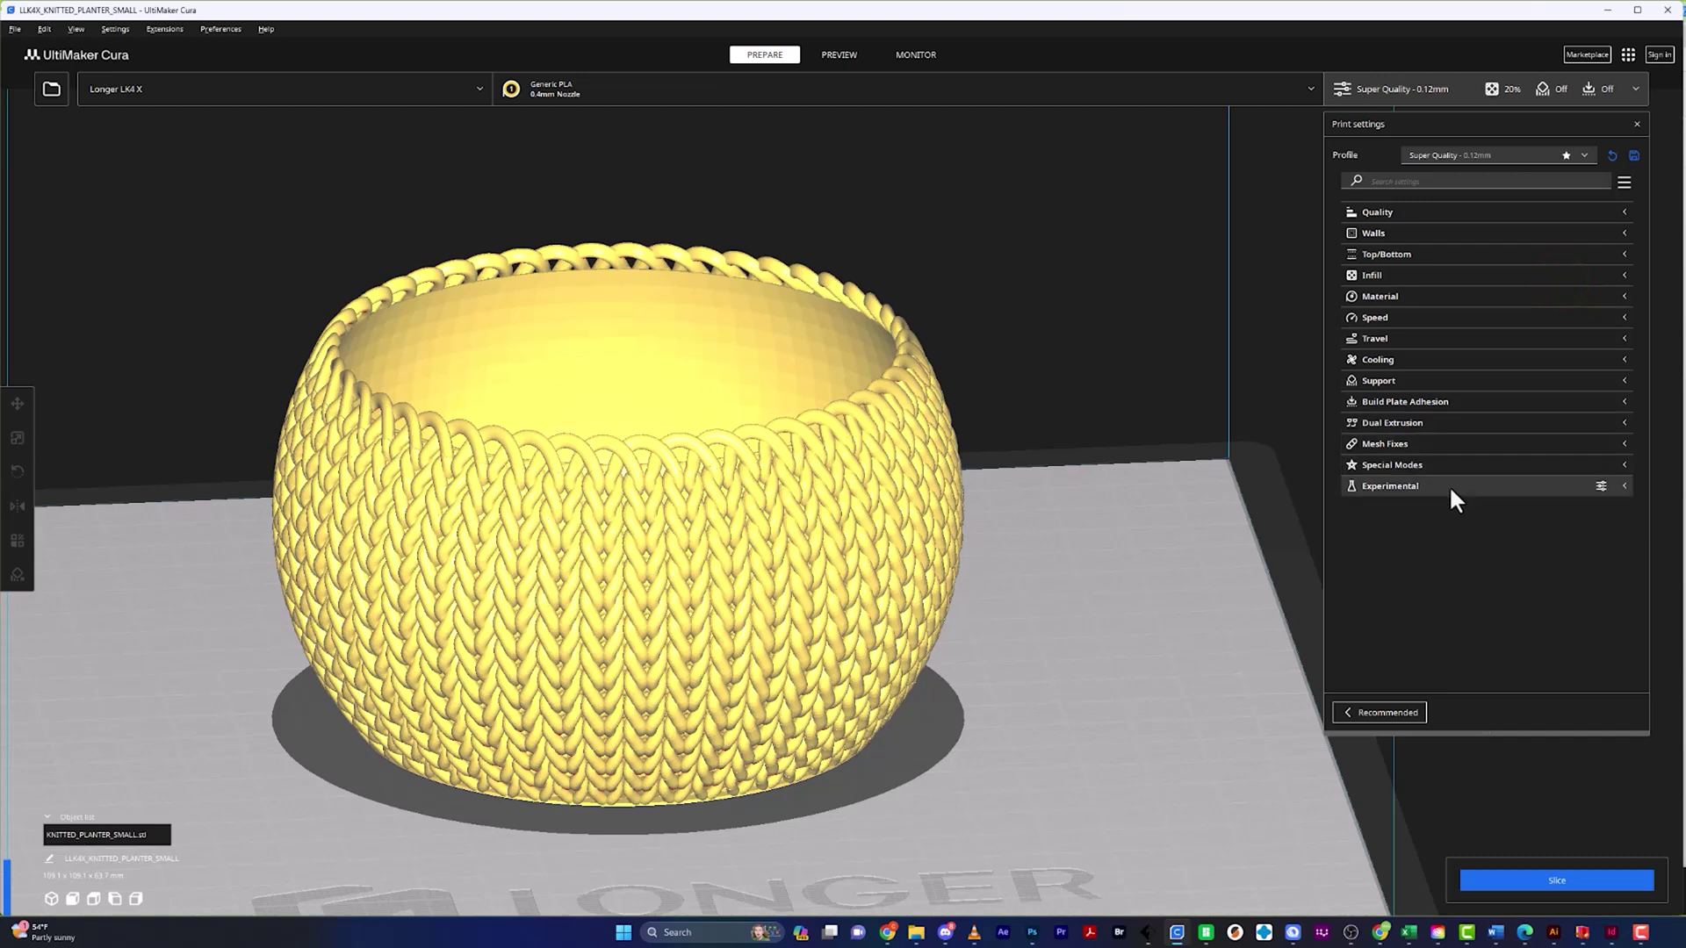
{"action": "left_click", "coordinate": [1619, 486]}
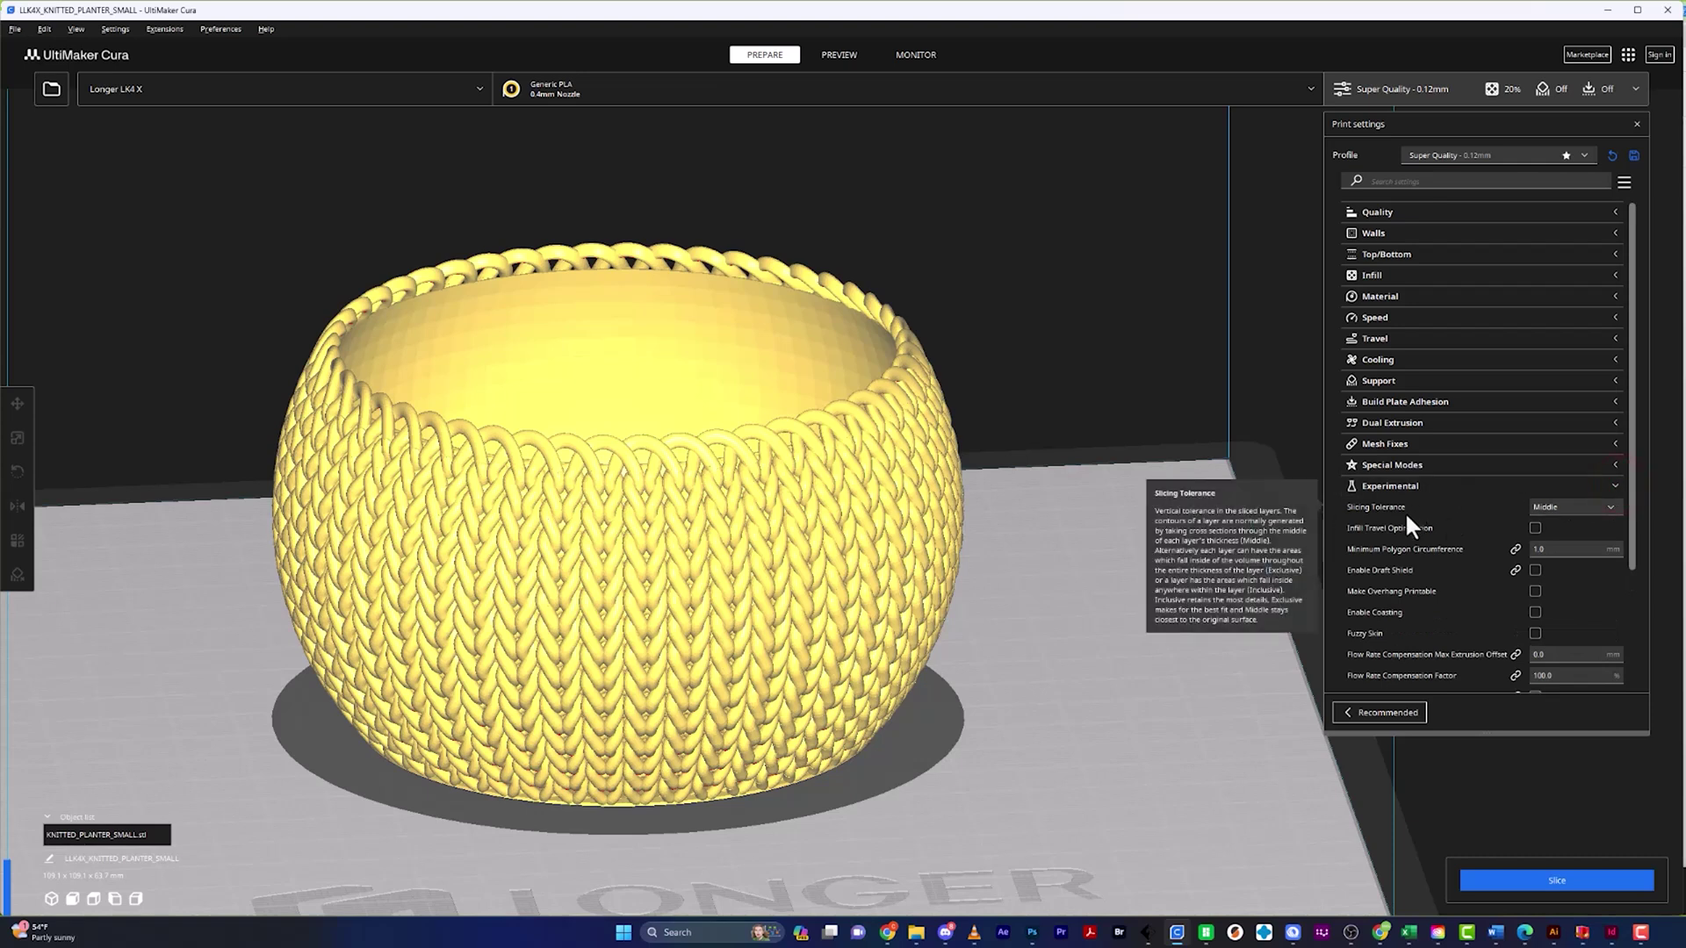
{"action": "mouse_move", "coordinate": [1357, 636]}
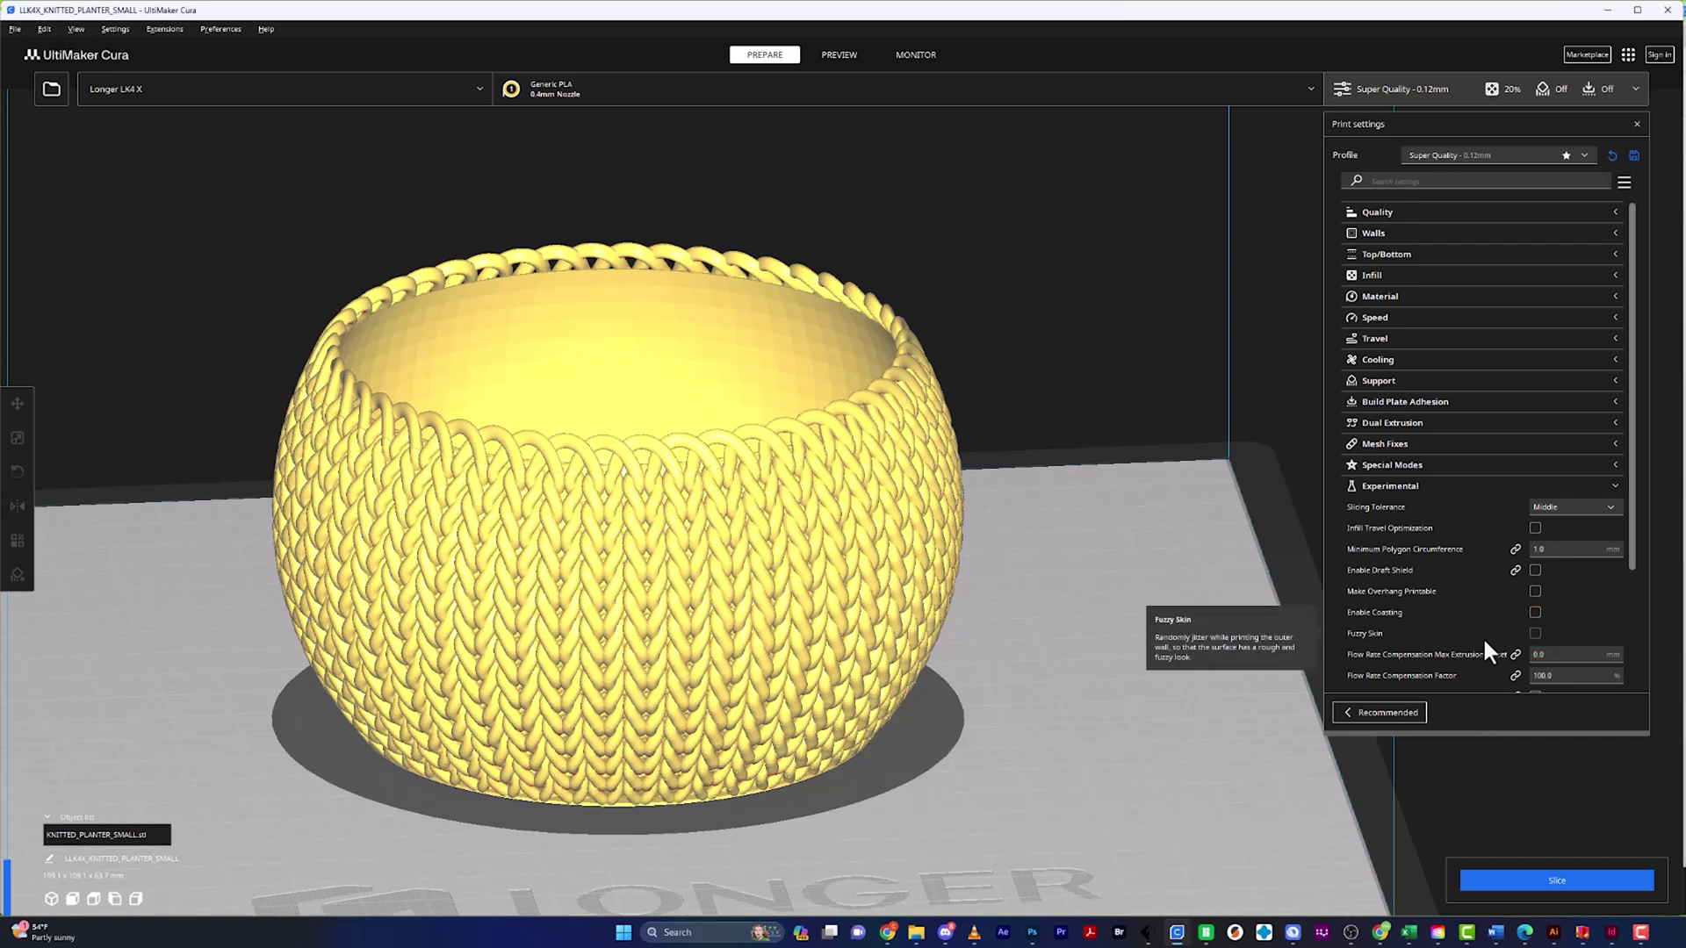
{"action": "left_click", "coordinate": [1535, 633]}
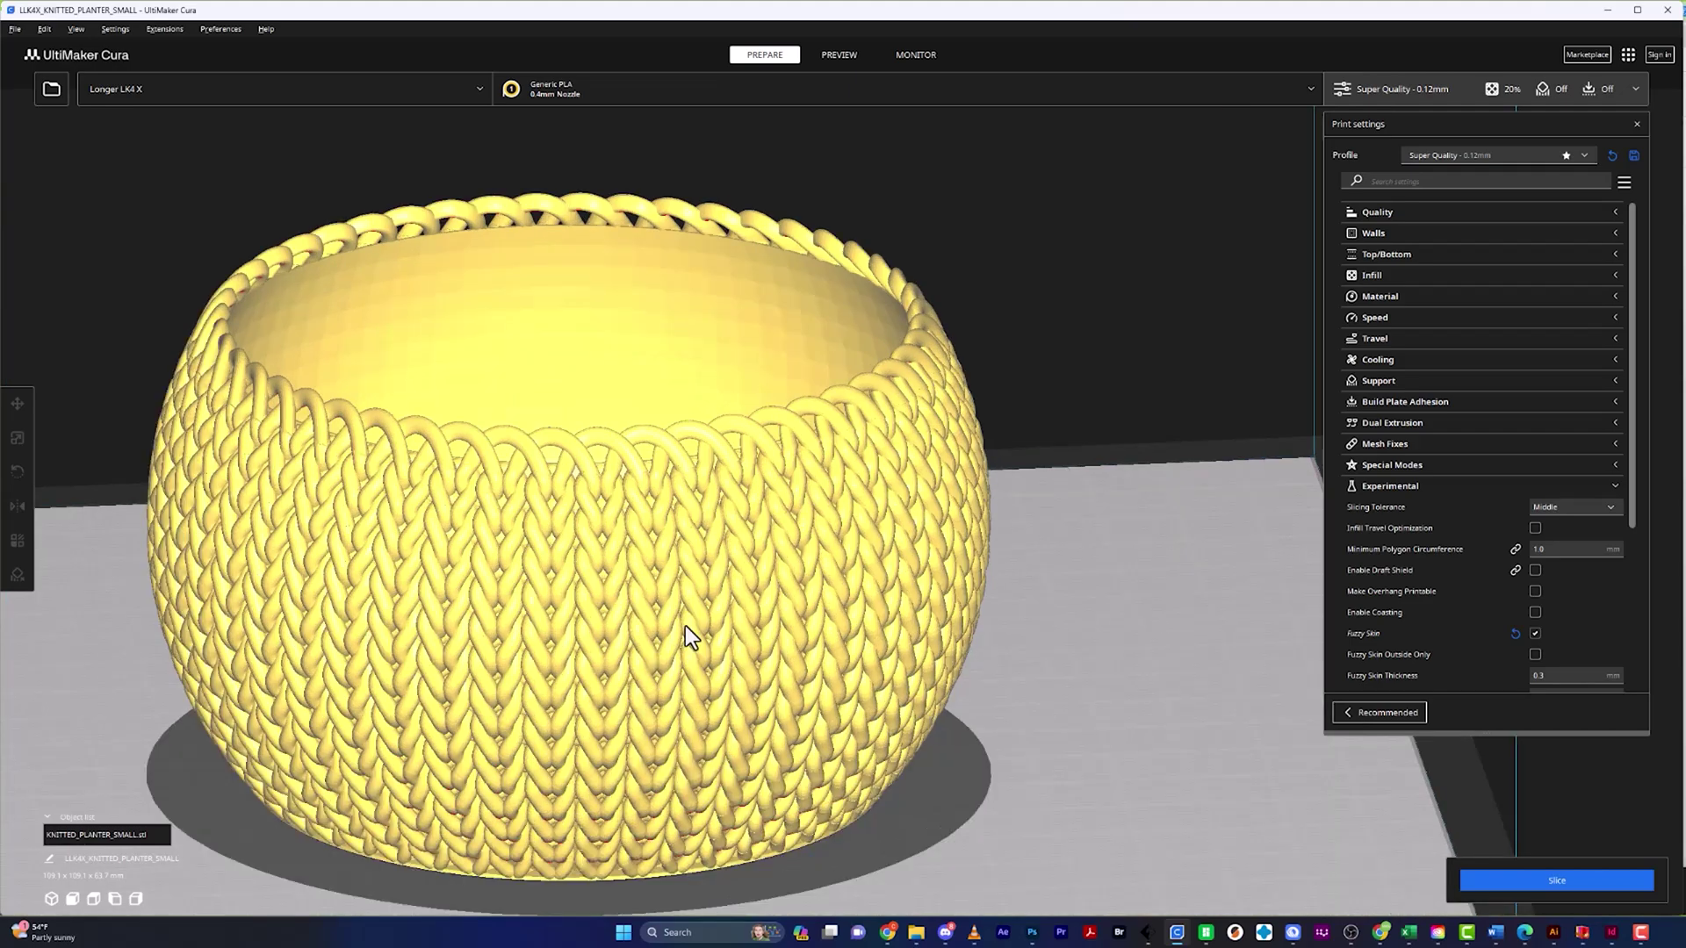
Slice the knitted planter with Fuzzy Skin enabled and show its layer preview
{"action": "scroll", "coordinate": [687, 628], "scroll_direction": "up", "scroll_amount": 10}
{"action": "scroll", "coordinate": [842, 496], "scroll_direction": "down", "scroll_amount": 3}
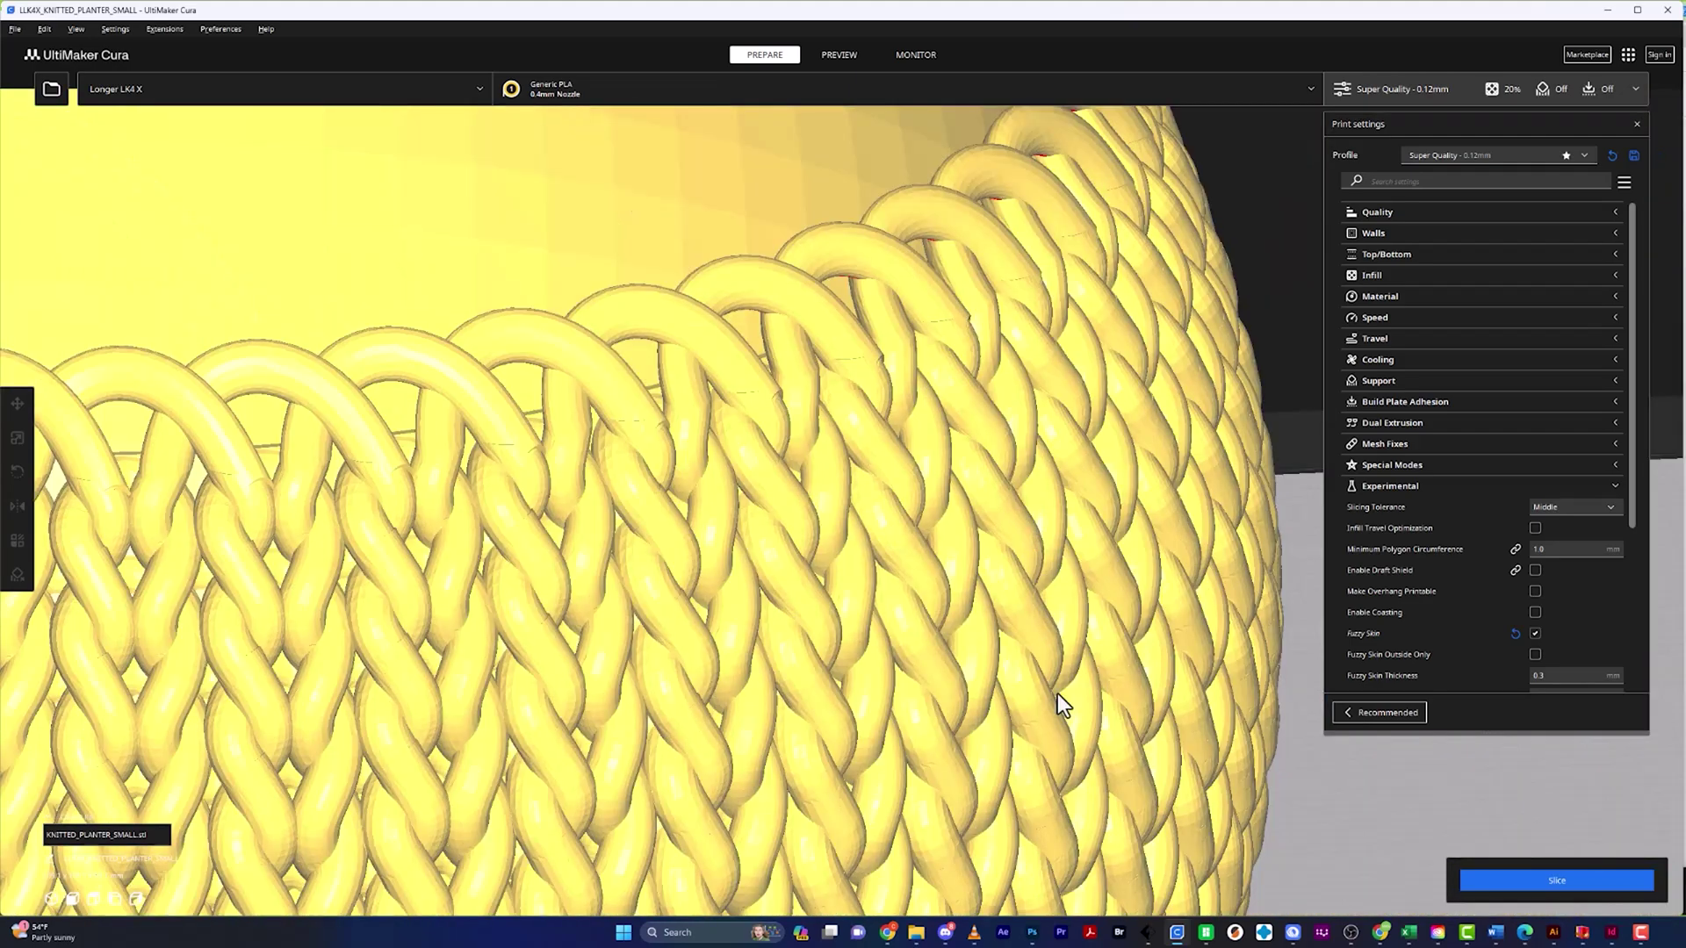
{"action": "scroll", "coordinate": [1043, 658], "scroll_direction": "down", "scroll_amount": 5}
{"action": "scroll", "coordinate": [931, 575], "scroll_direction": "up", "scroll_amount": 8}
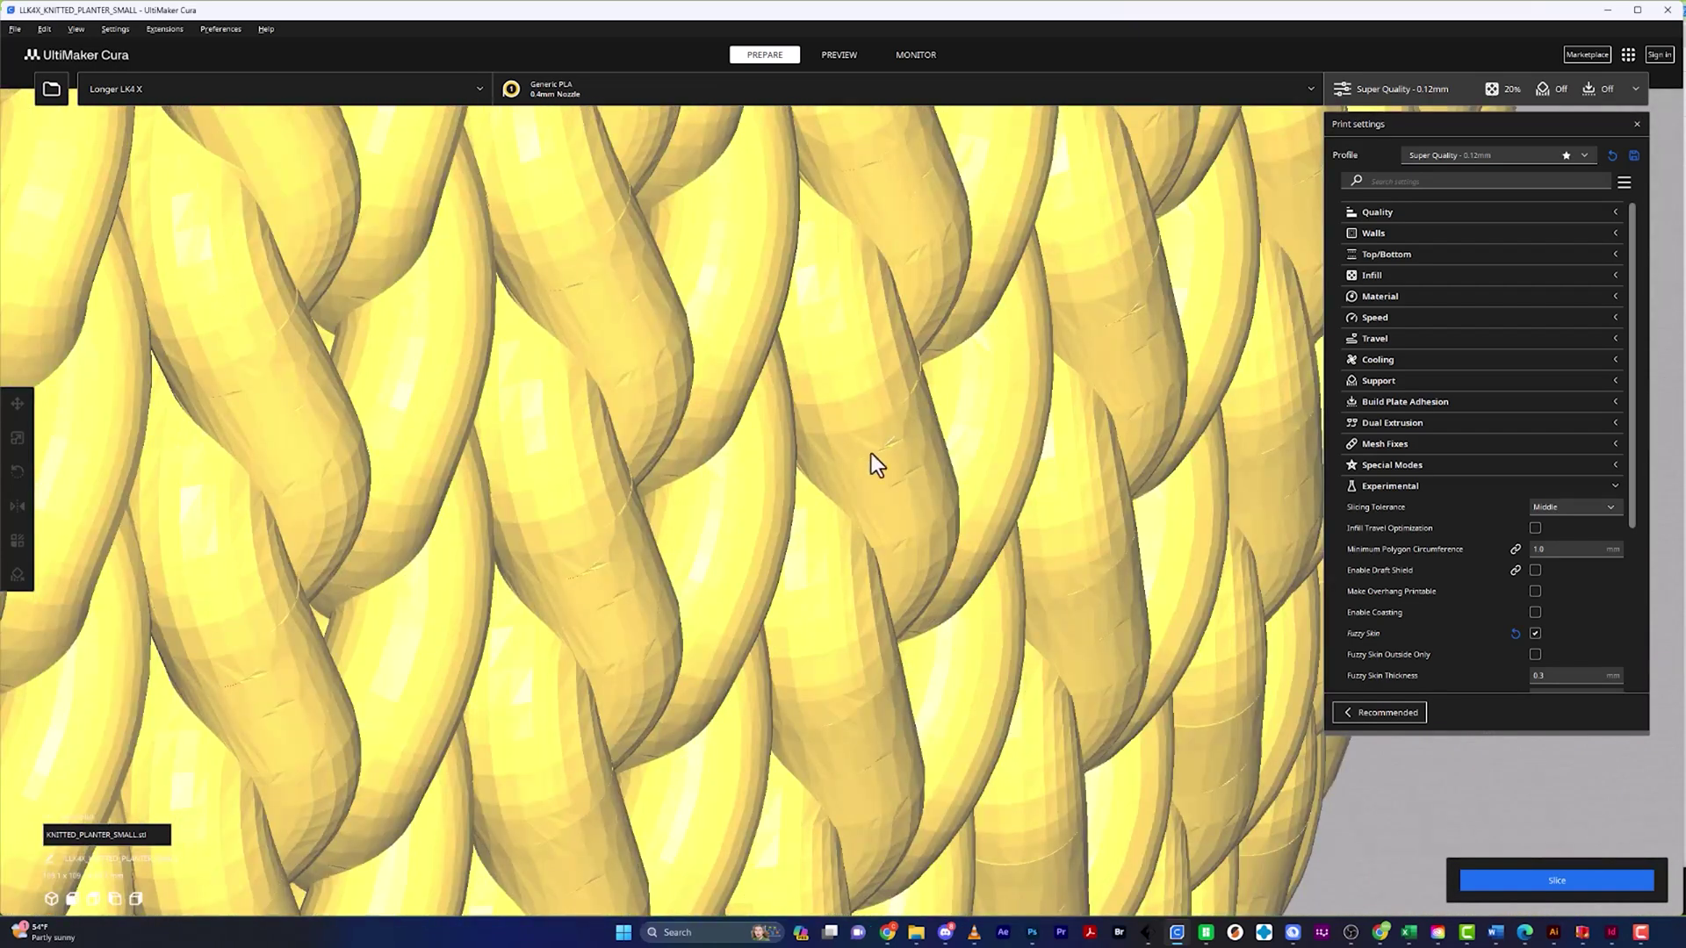
{"action": "scroll", "coordinate": [550, 551], "scroll_direction": "down", "scroll_amount": 5}
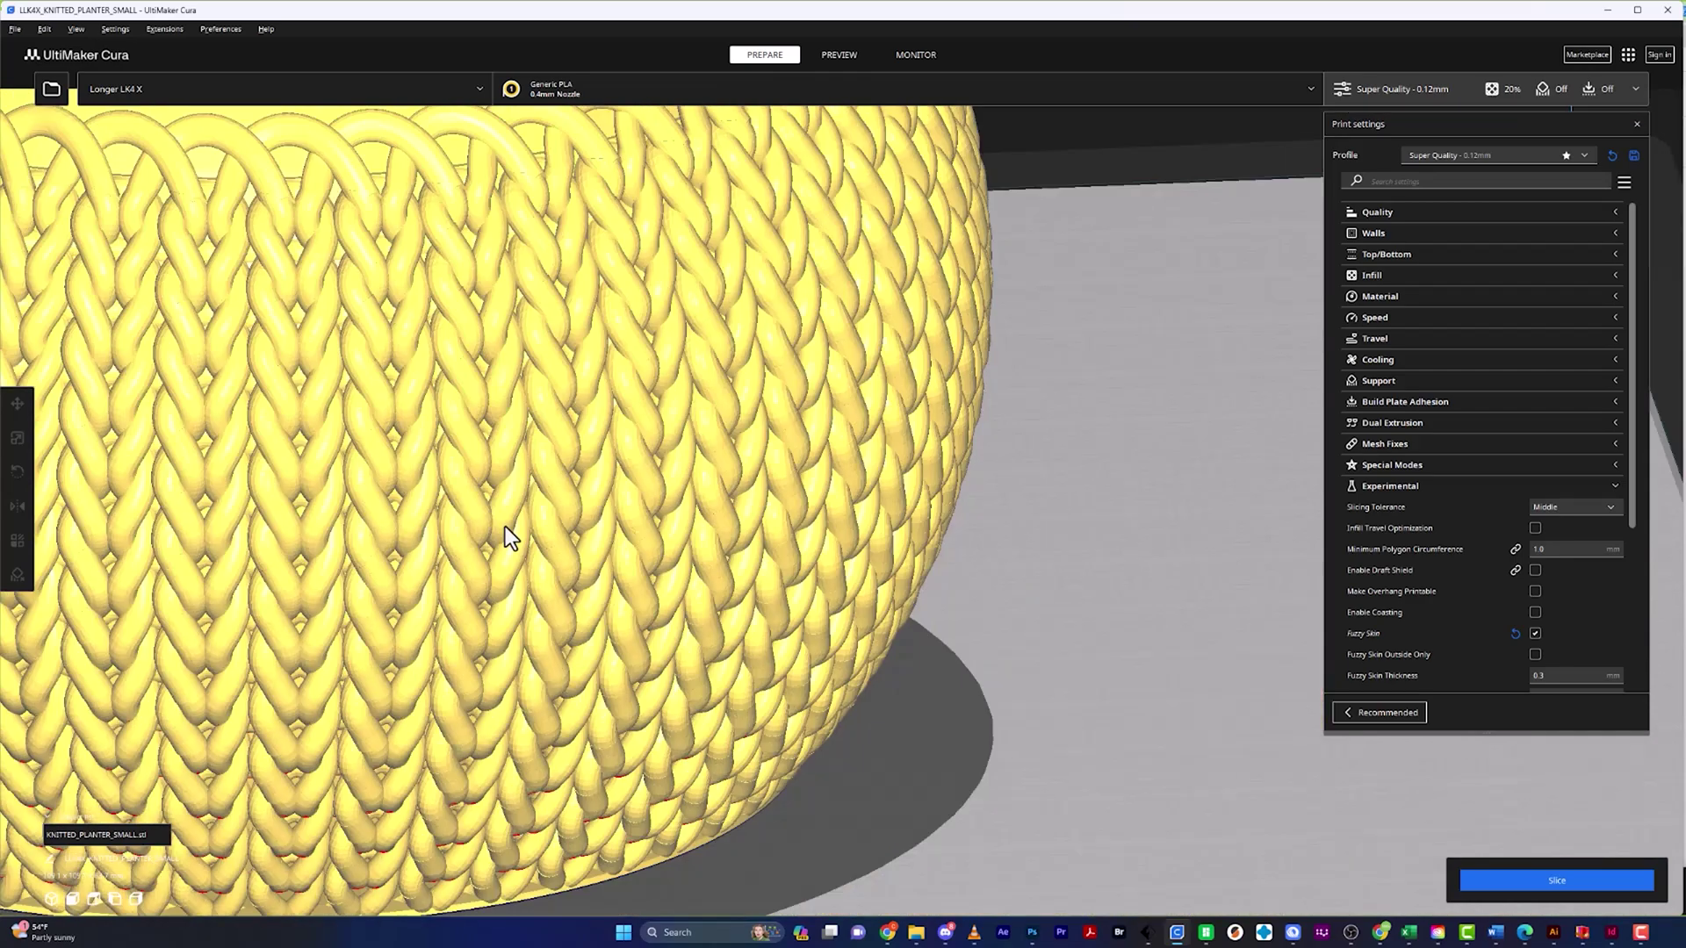
{"action": "scroll", "coordinate": [845, 465], "scroll_direction": "down", "scroll_amount": 2}
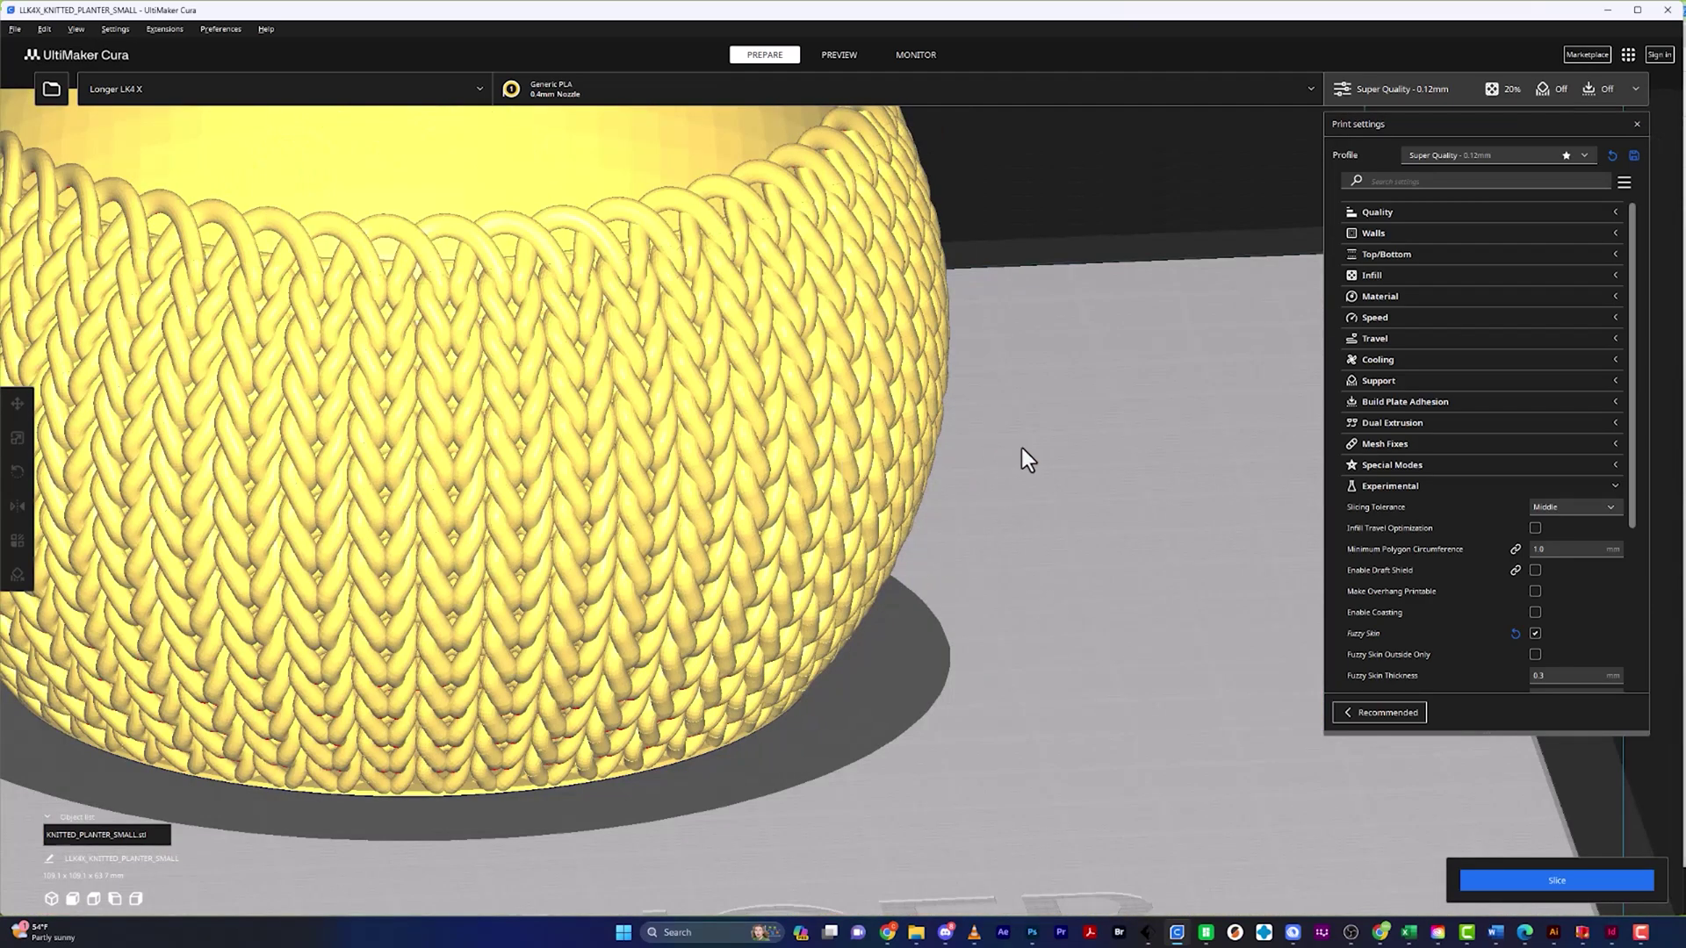
{"action": "scroll", "coordinate": [1022, 448], "scroll_direction": "down", "scroll_amount": 4}
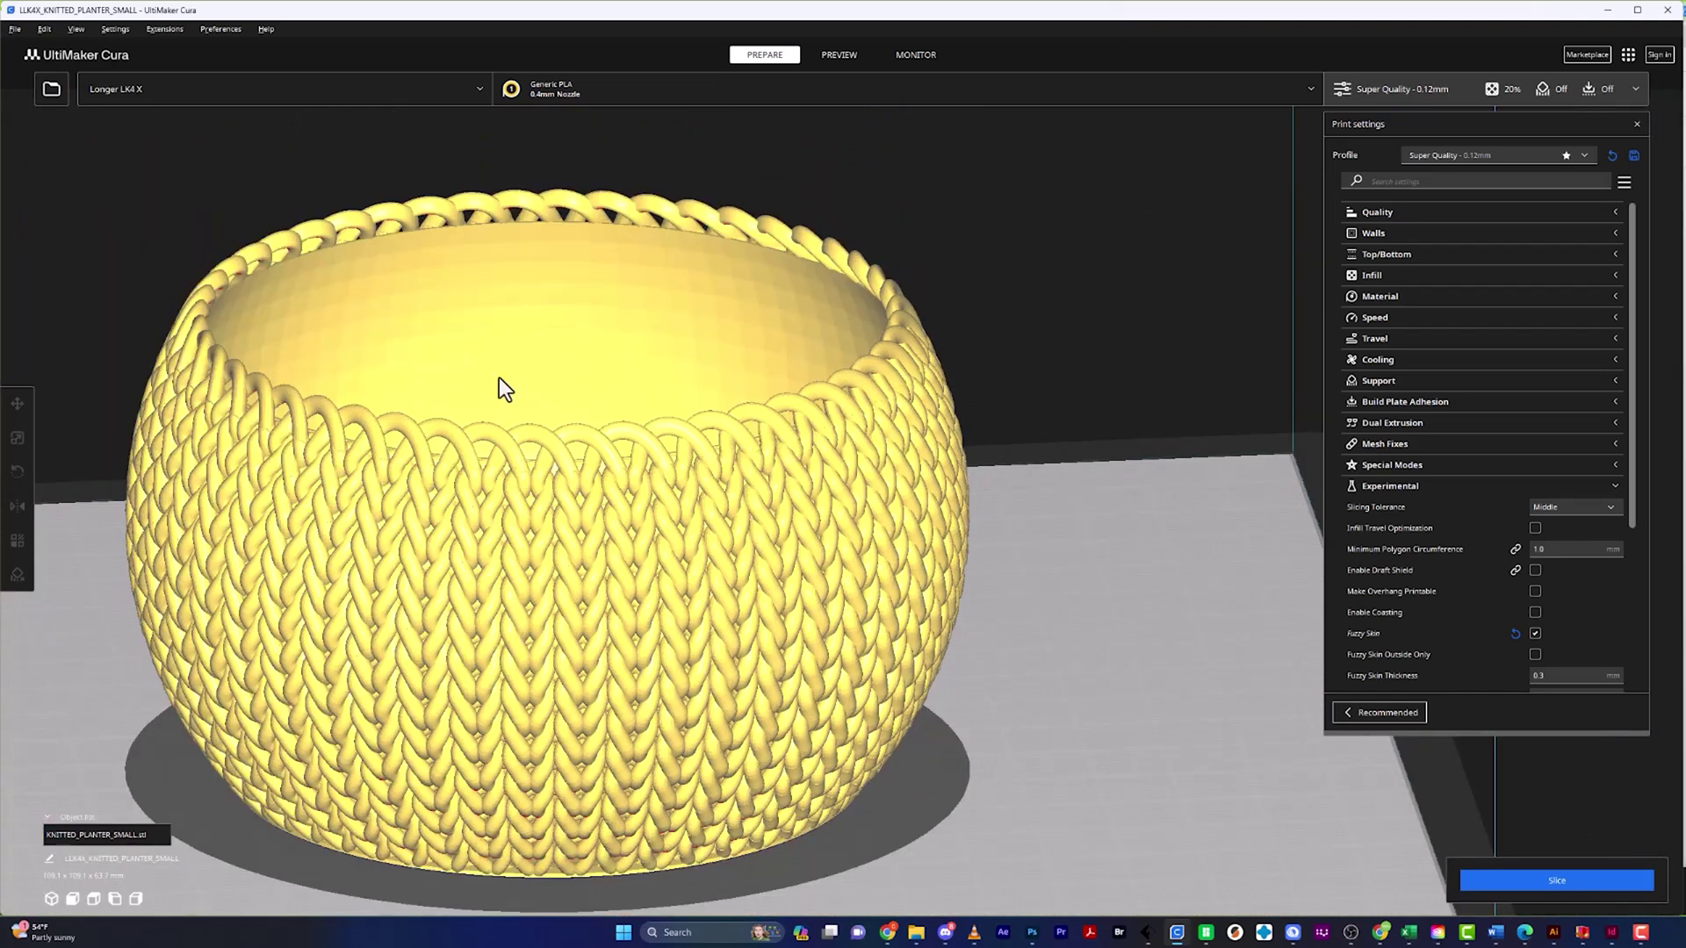
{"action": "left_click", "coordinate": [1538, 878]}
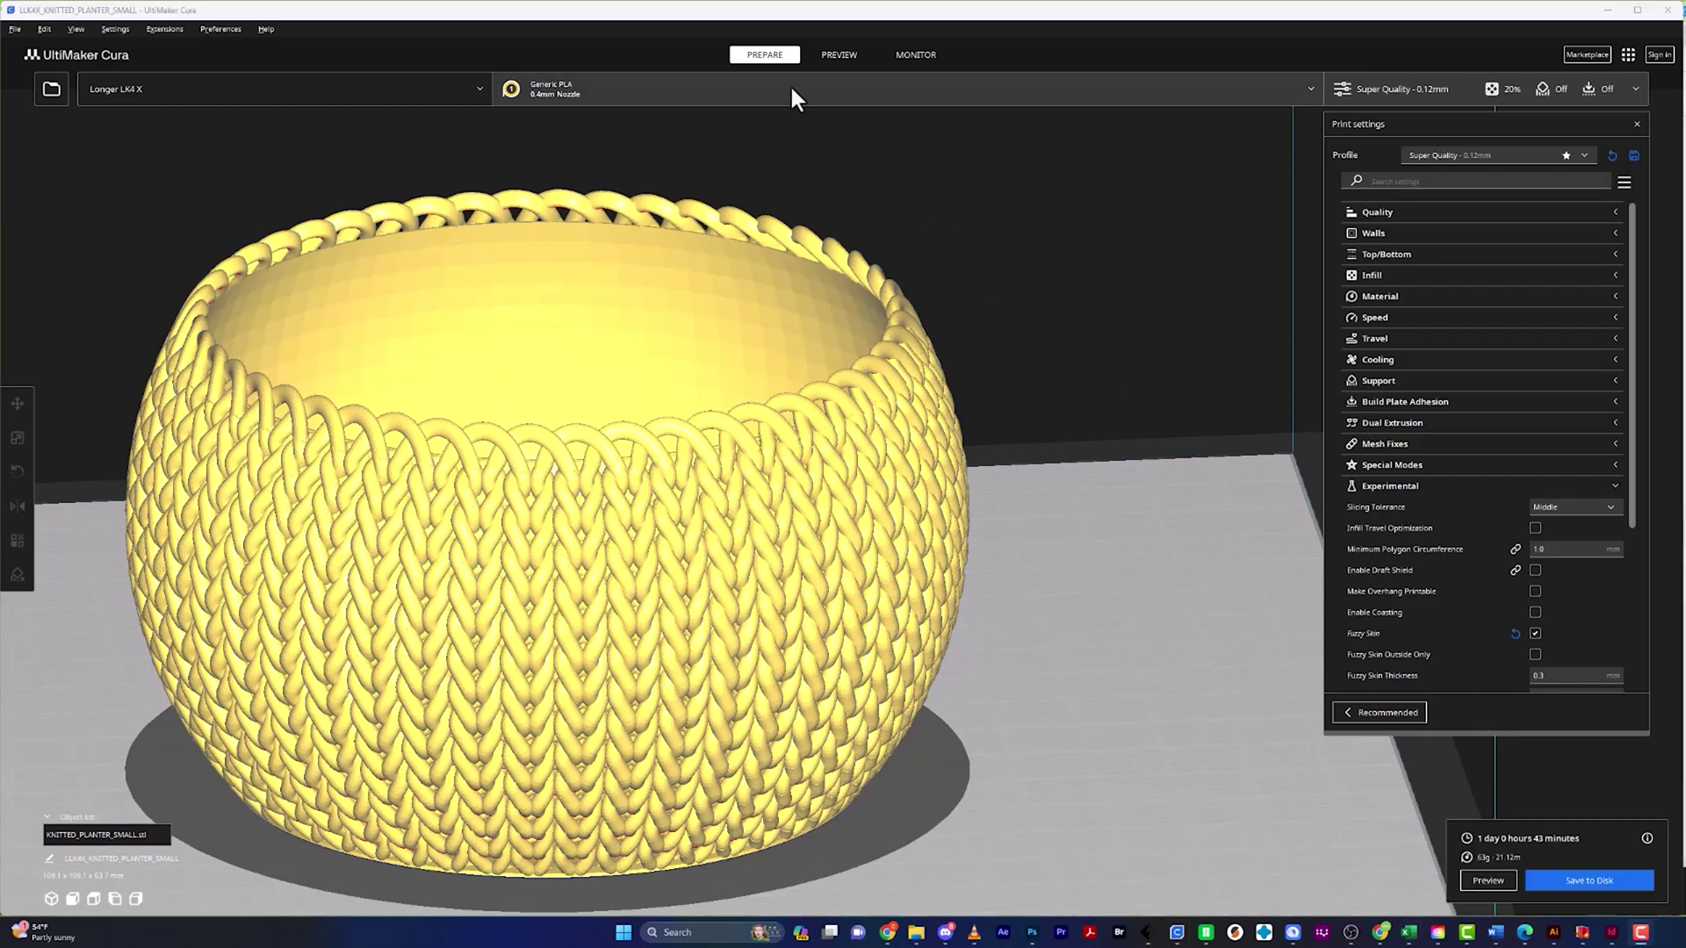
{"action": "left_click", "coordinate": [837, 54]}
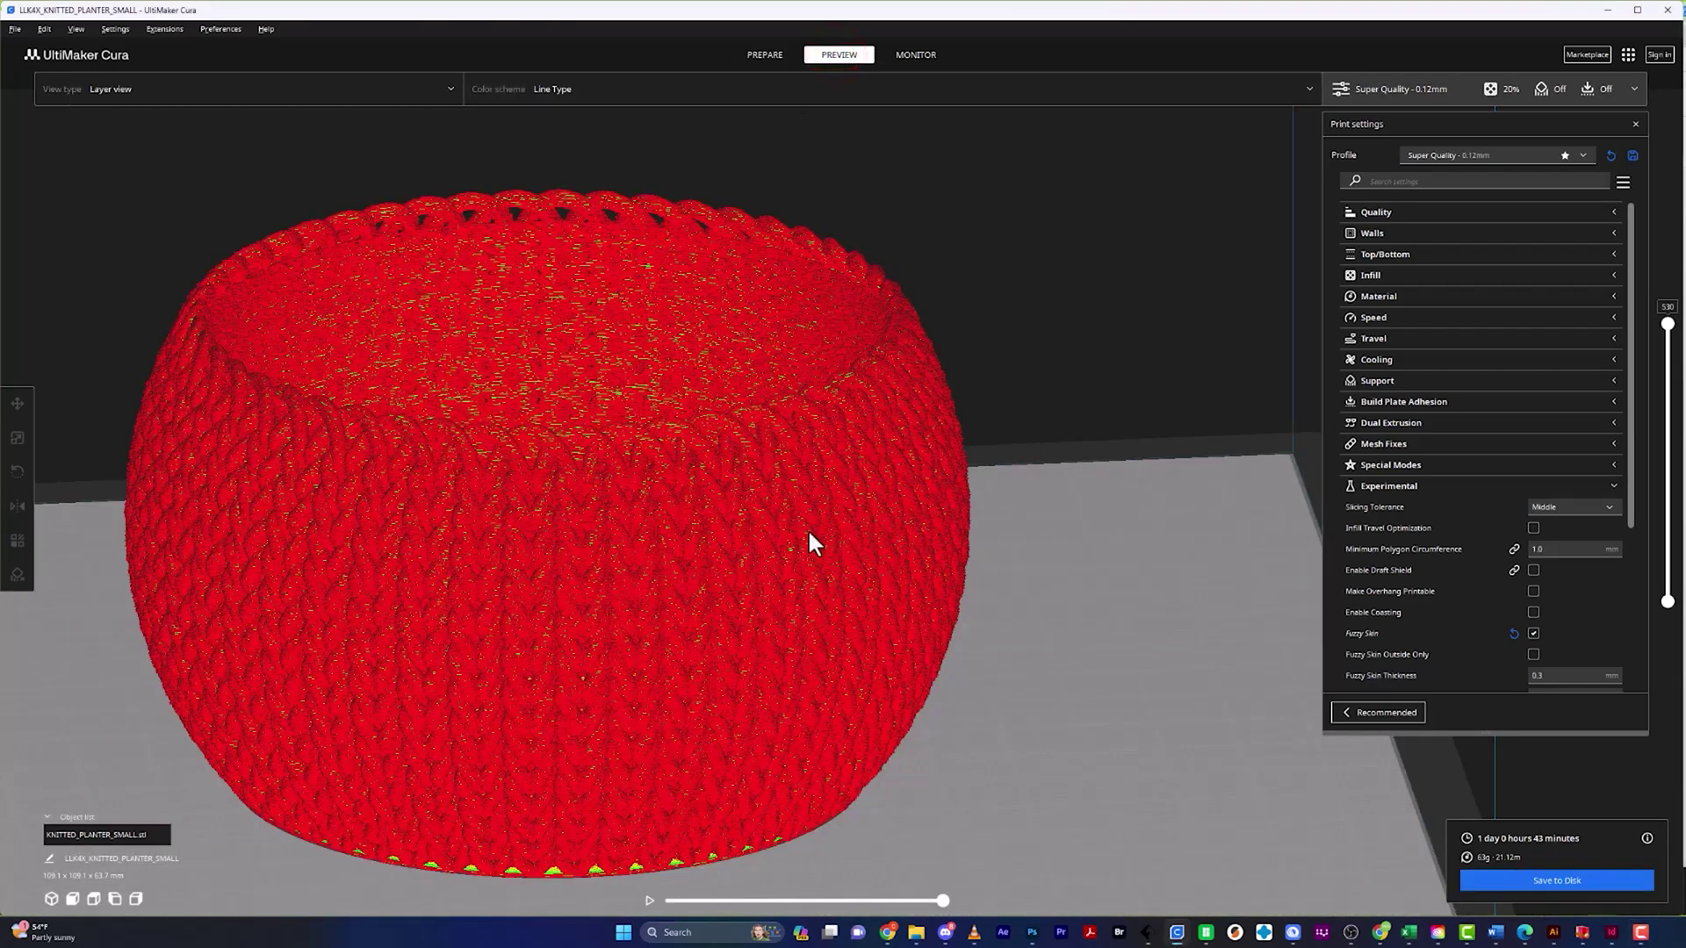
Examine the fuzzy skin texture on the sliced planter's outer wall, rim and interior from several angles
{"action": "scroll", "coordinate": [892, 576], "scroll_direction": "up", "scroll_amount": 5}
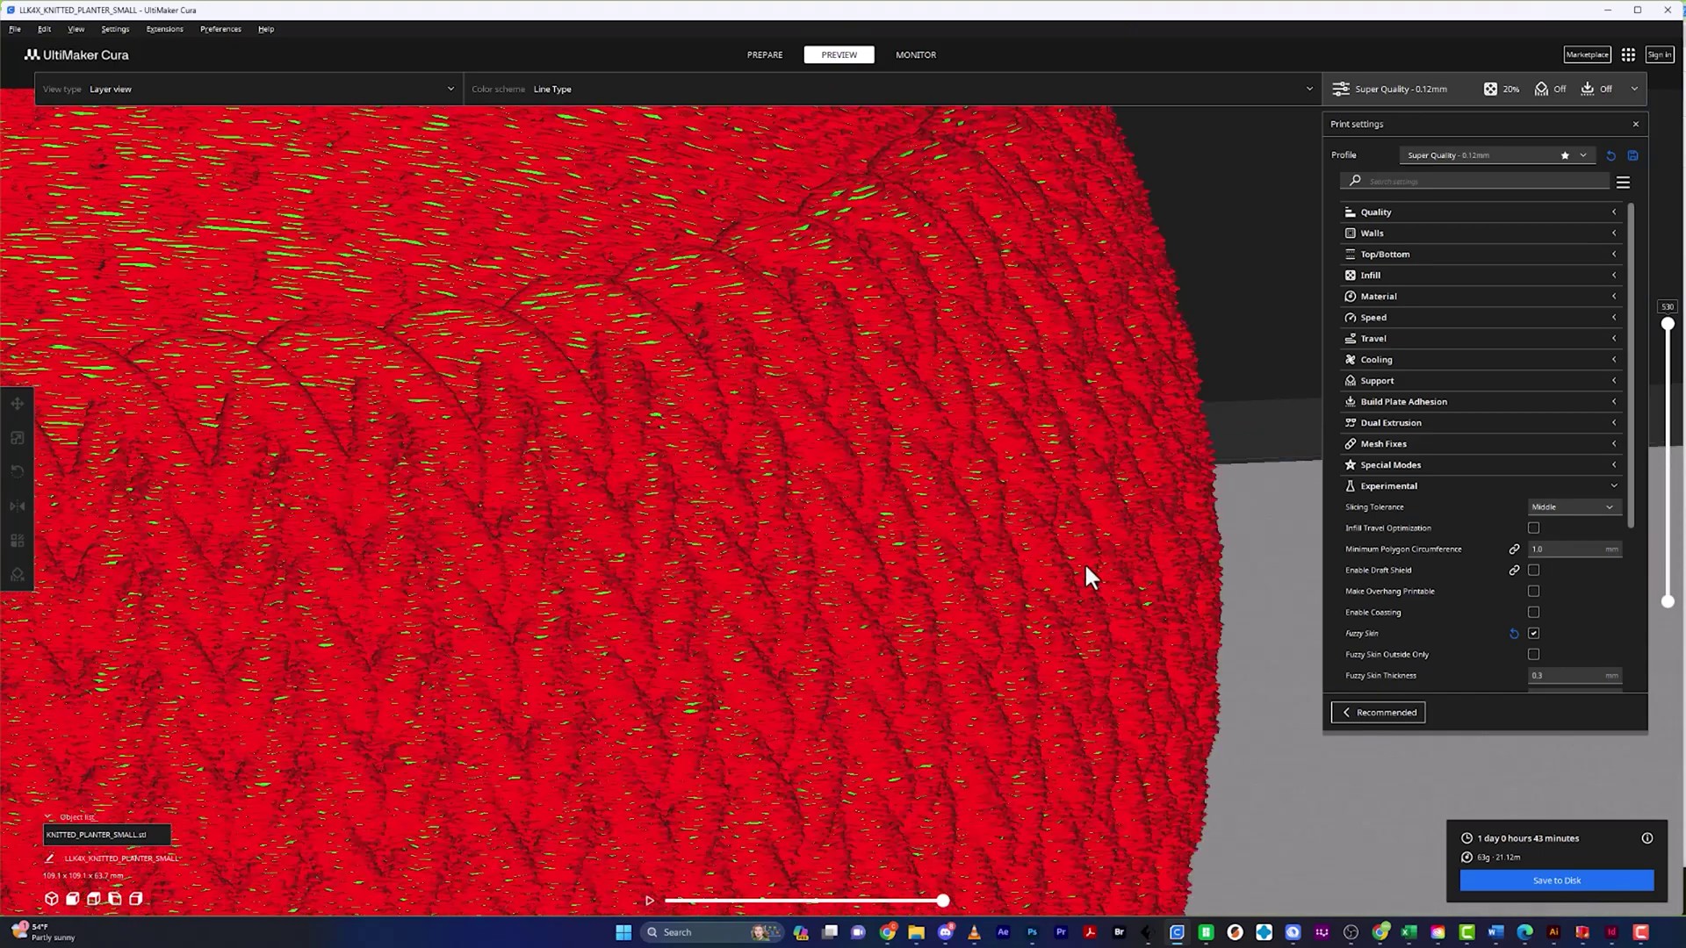
{"action": "scroll", "coordinate": [1229, 545], "scroll_direction": "down", "scroll_amount": 3}
{"action": "scroll", "coordinate": [654, 555], "scroll_direction": "up", "scroll_amount": 2}
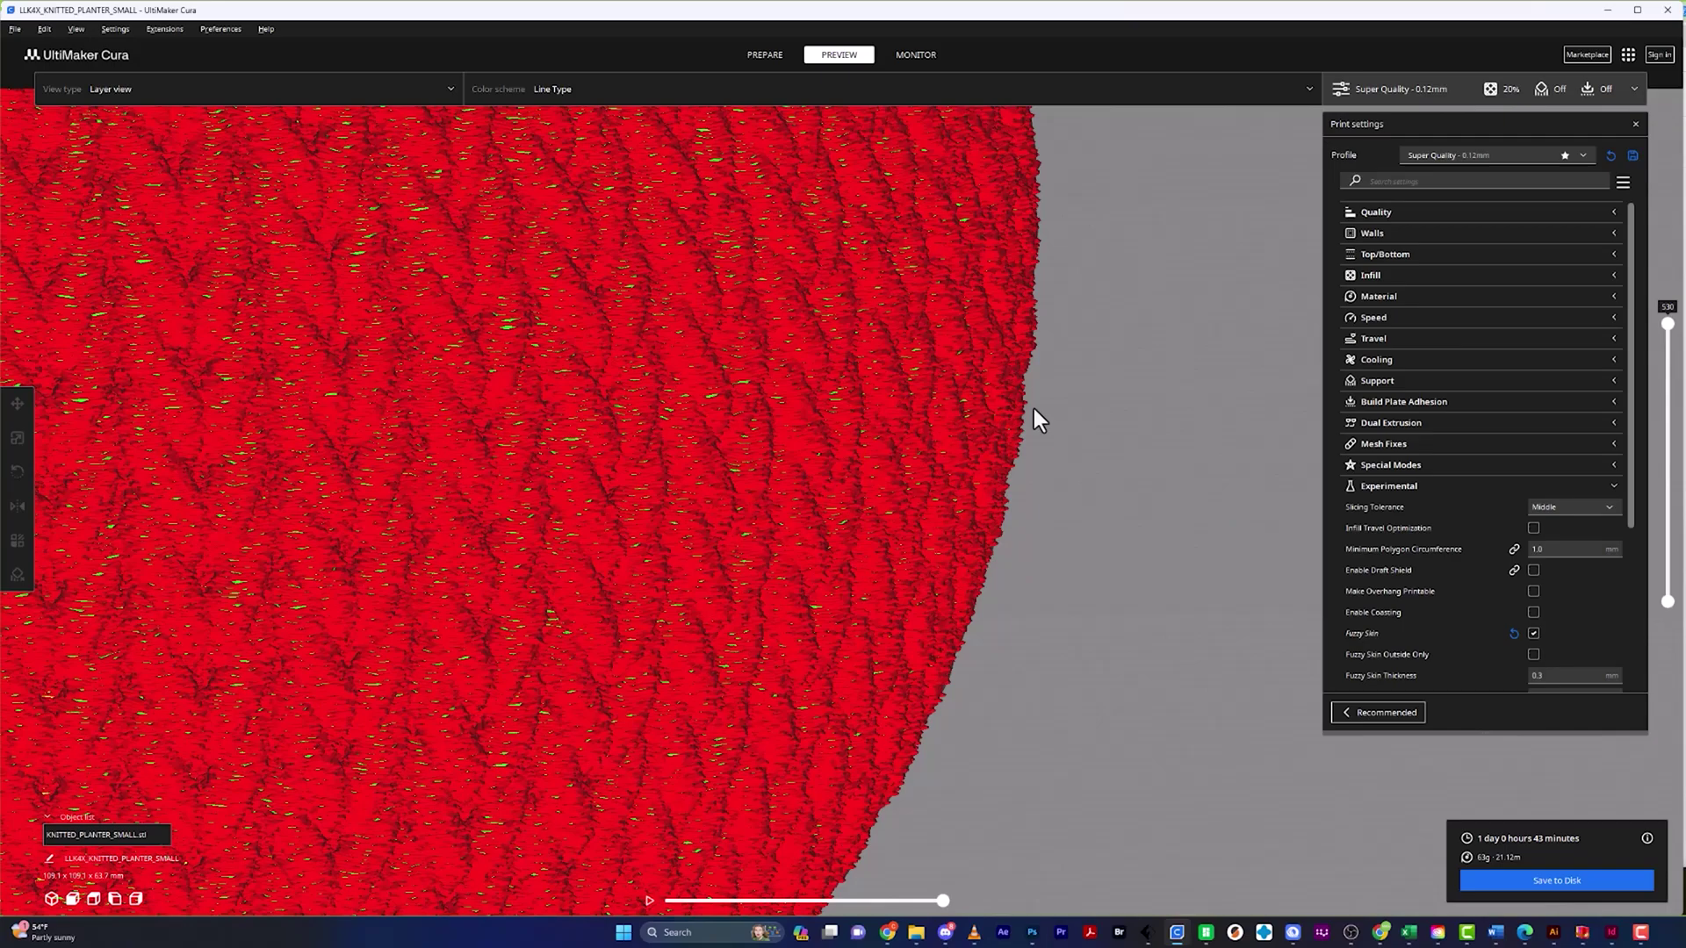
{"action": "right_click_drag", "start_coordinate": [1072, 413], "coordinate": [974, 581]}
{"action": "scroll", "coordinate": [892, 582], "scroll_direction": "up", "scroll_amount": 5}
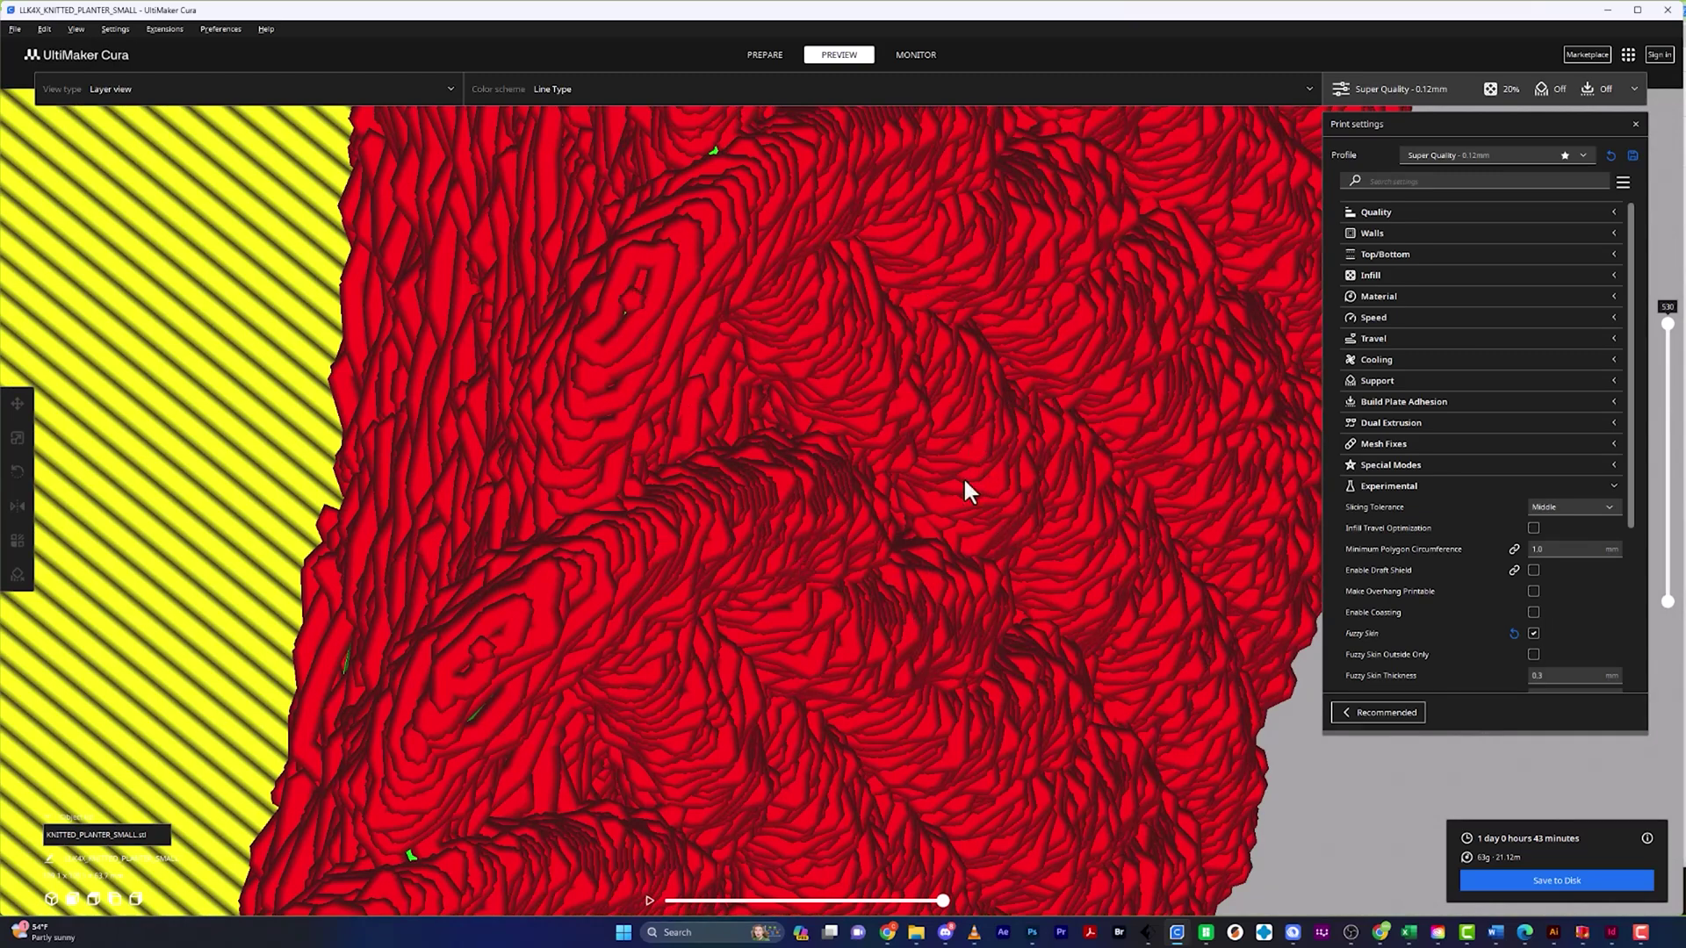
{"action": "scroll", "coordinate": [967, 465], "scroll_direction": "down", "scroll_amount": 5}
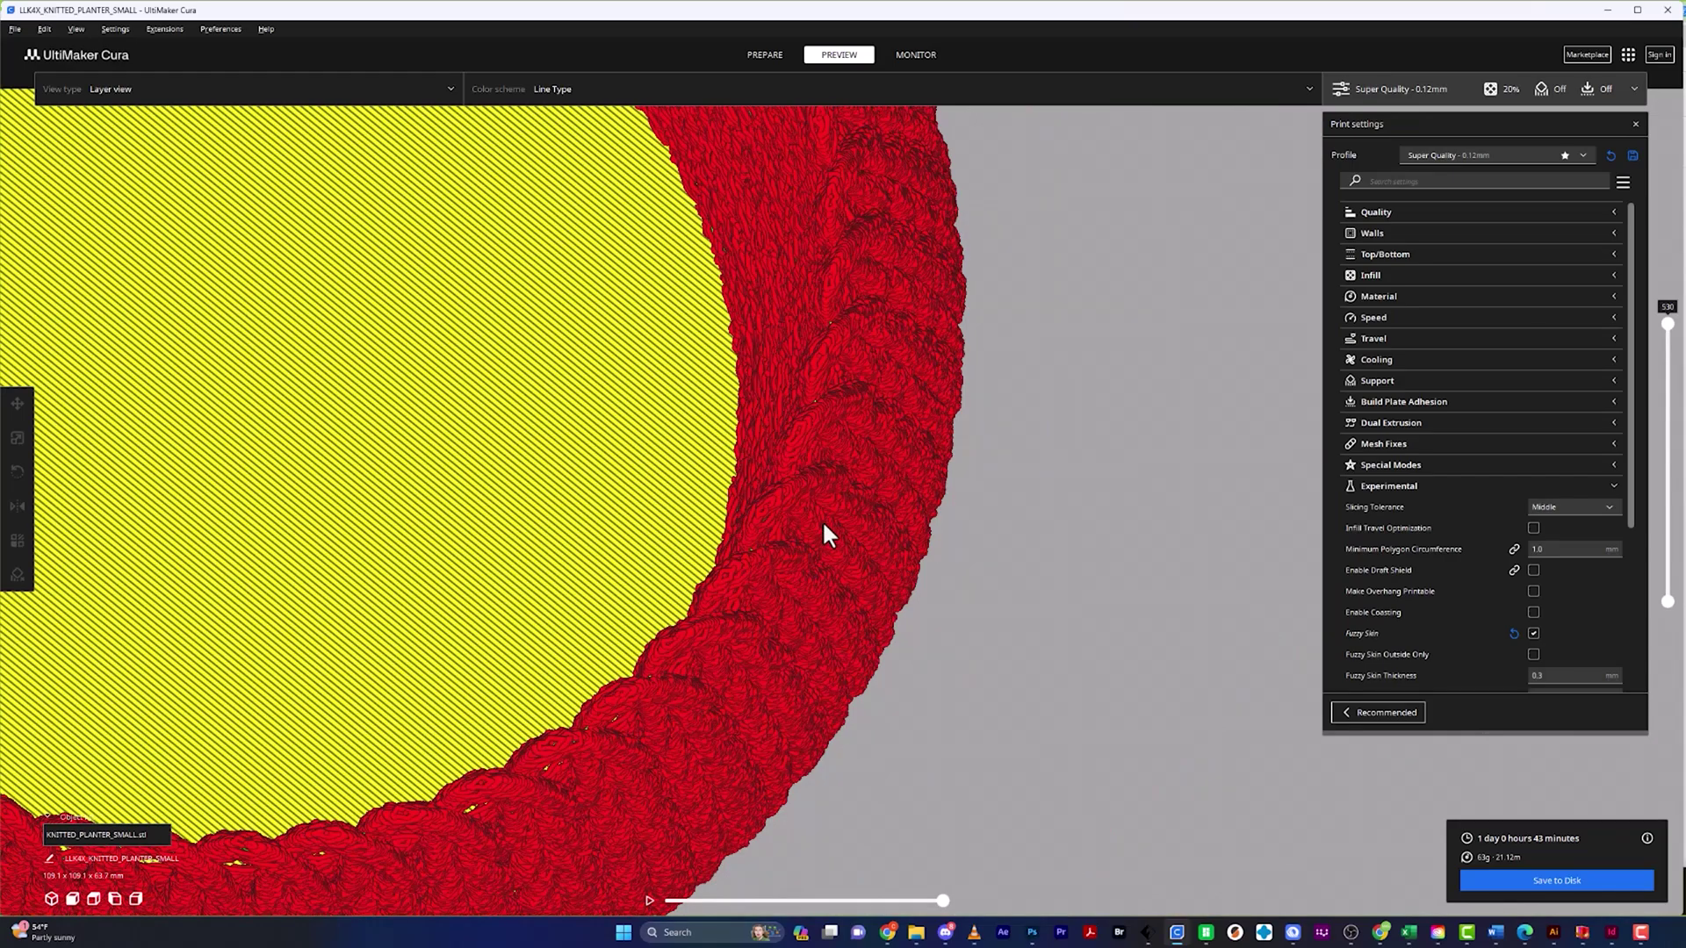
{"action": "scroll", "coordinate": [823, 532], "scroll_direction": "down", "scroll_amount": 5}
{"action": "scroll", "coordinate": [827, 569], "scroll_direction": "up", "scroll_amount": 7}
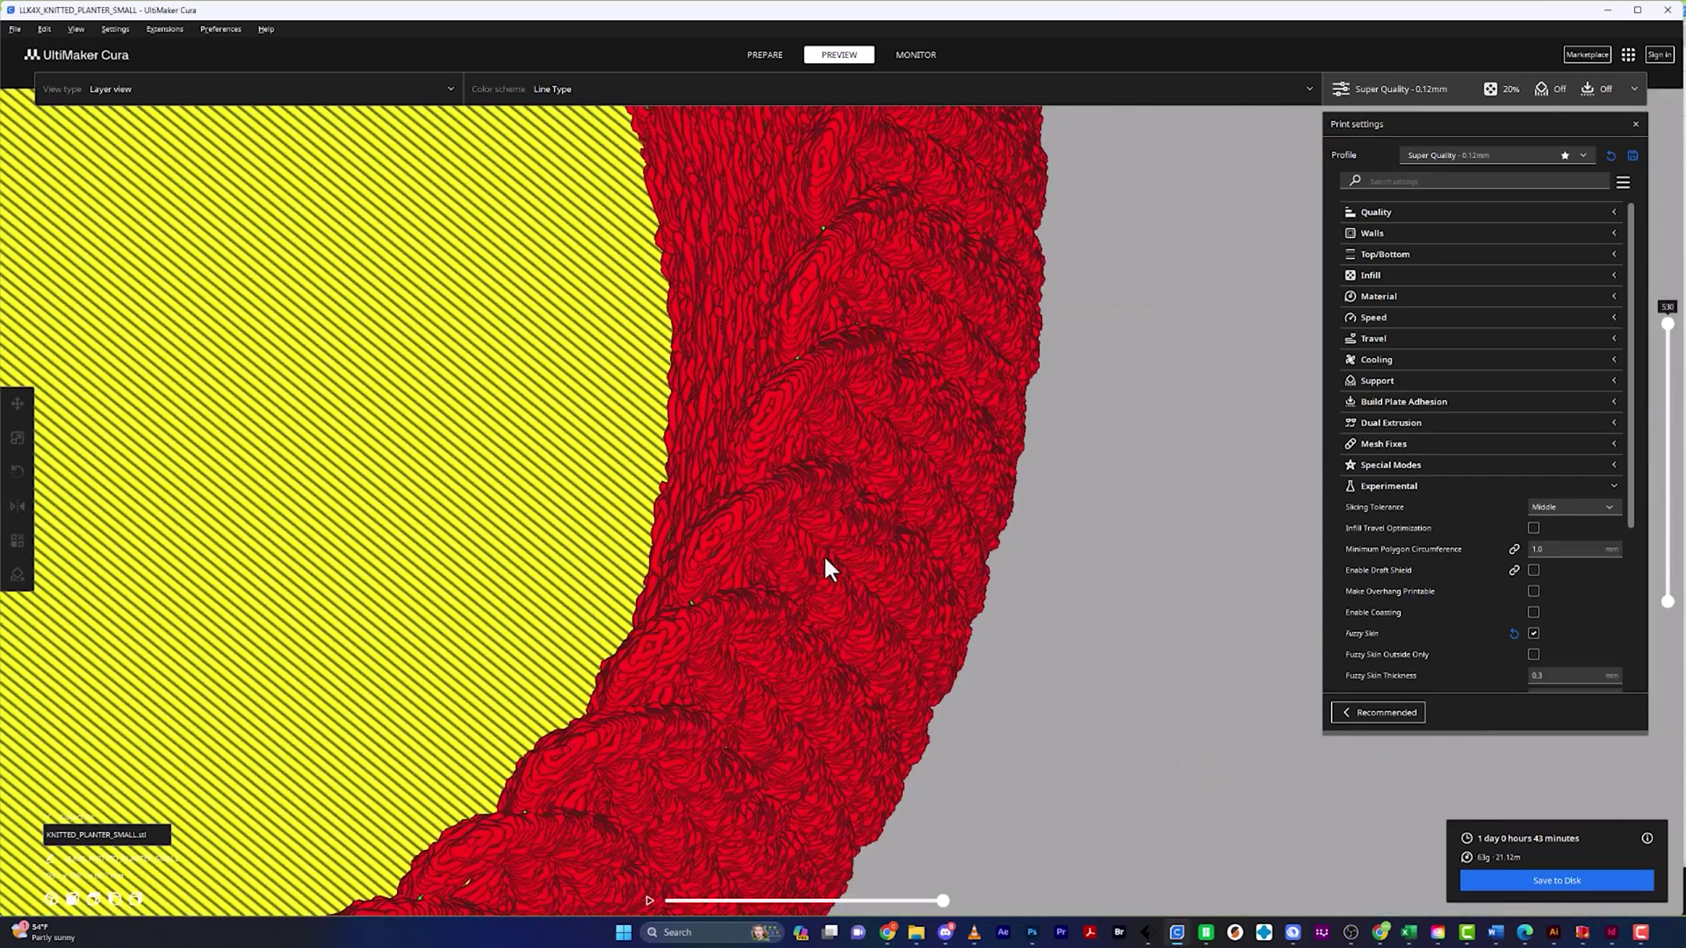
{"action": "scroll", "coordinate": [820, 517], "scroll_direction": "down", "scroll_amount": 5}
{"action": "right_click_drag", "start_coordinate": [990, 727], "coordinate": [1115, 641]}
{"action": "scroll", "coordinate": [562, 258], "scroll_direction": "up", "scroll_amount": 5}
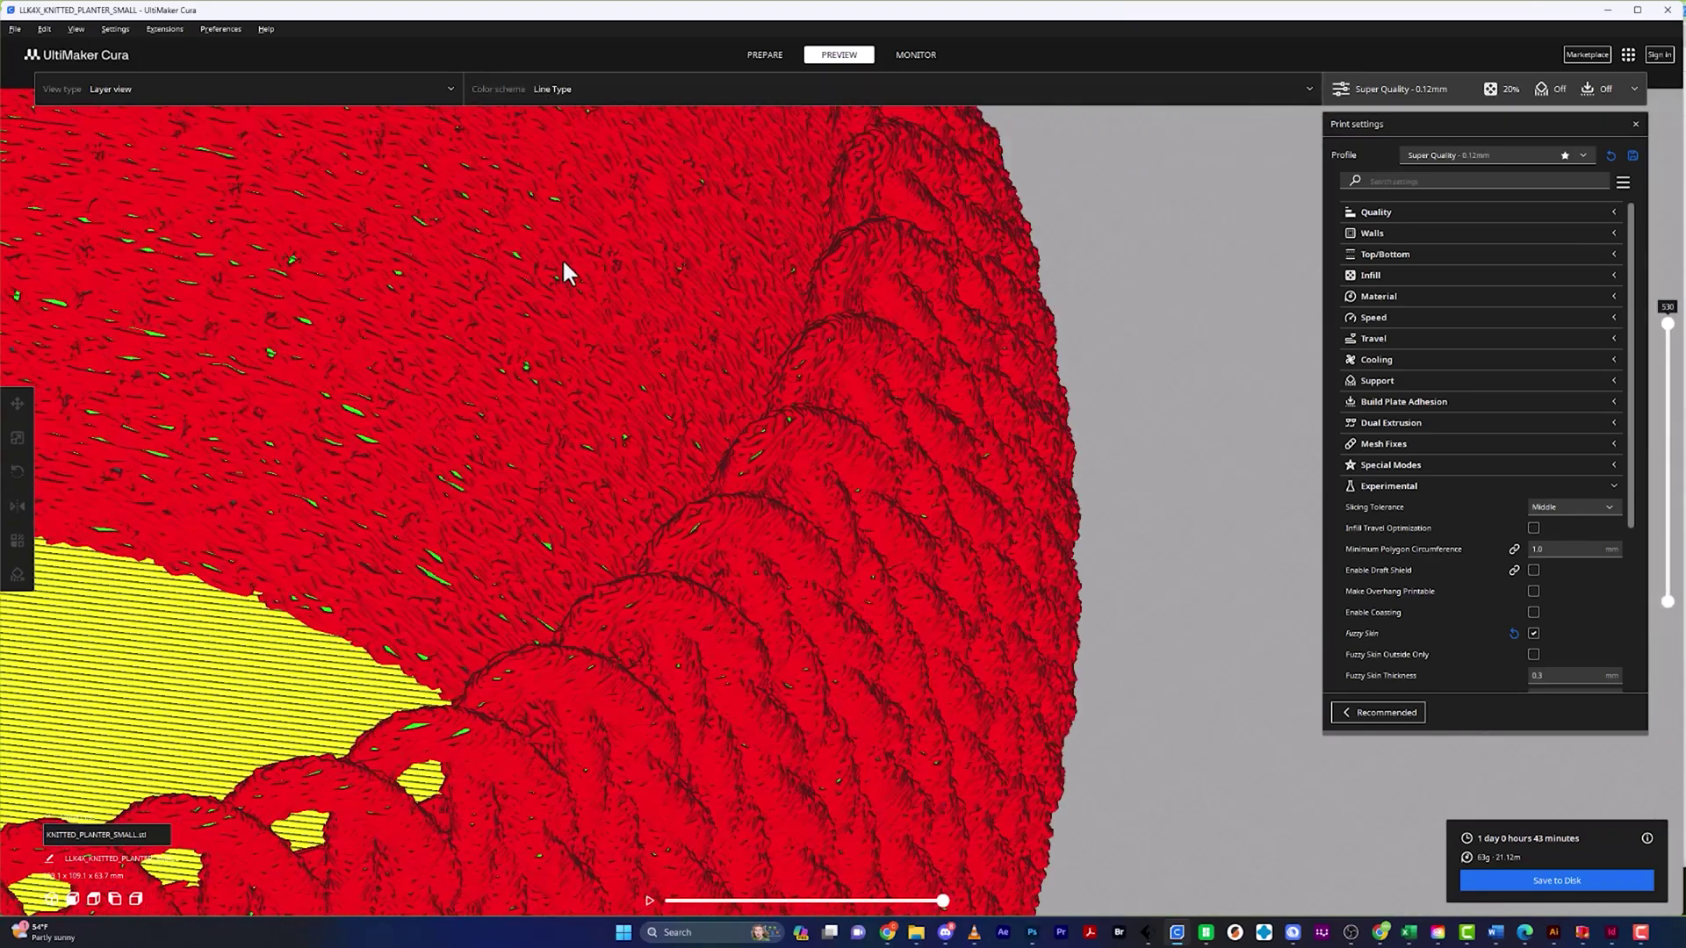
{"action": "scroll", "coordinate": [566, 290], "scroll_direction": "down", "scroll_amount": 5}
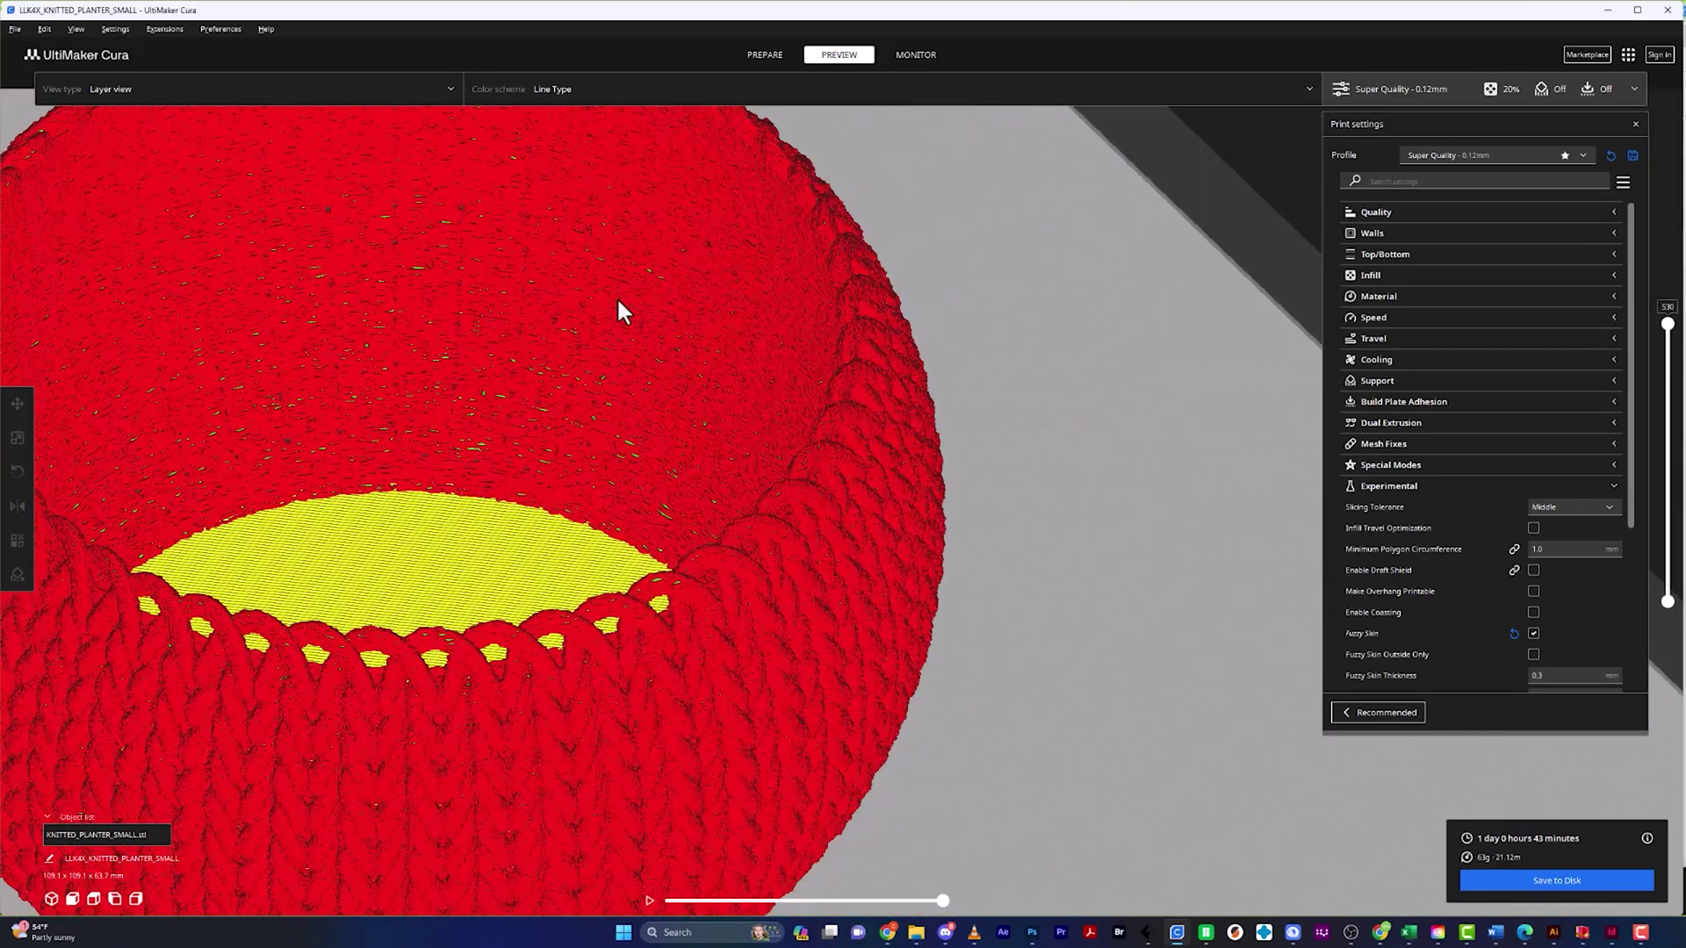
{"action": "right_click_drag", "start_coordinate": [948, 451], "coordinate": [1083, 367]}
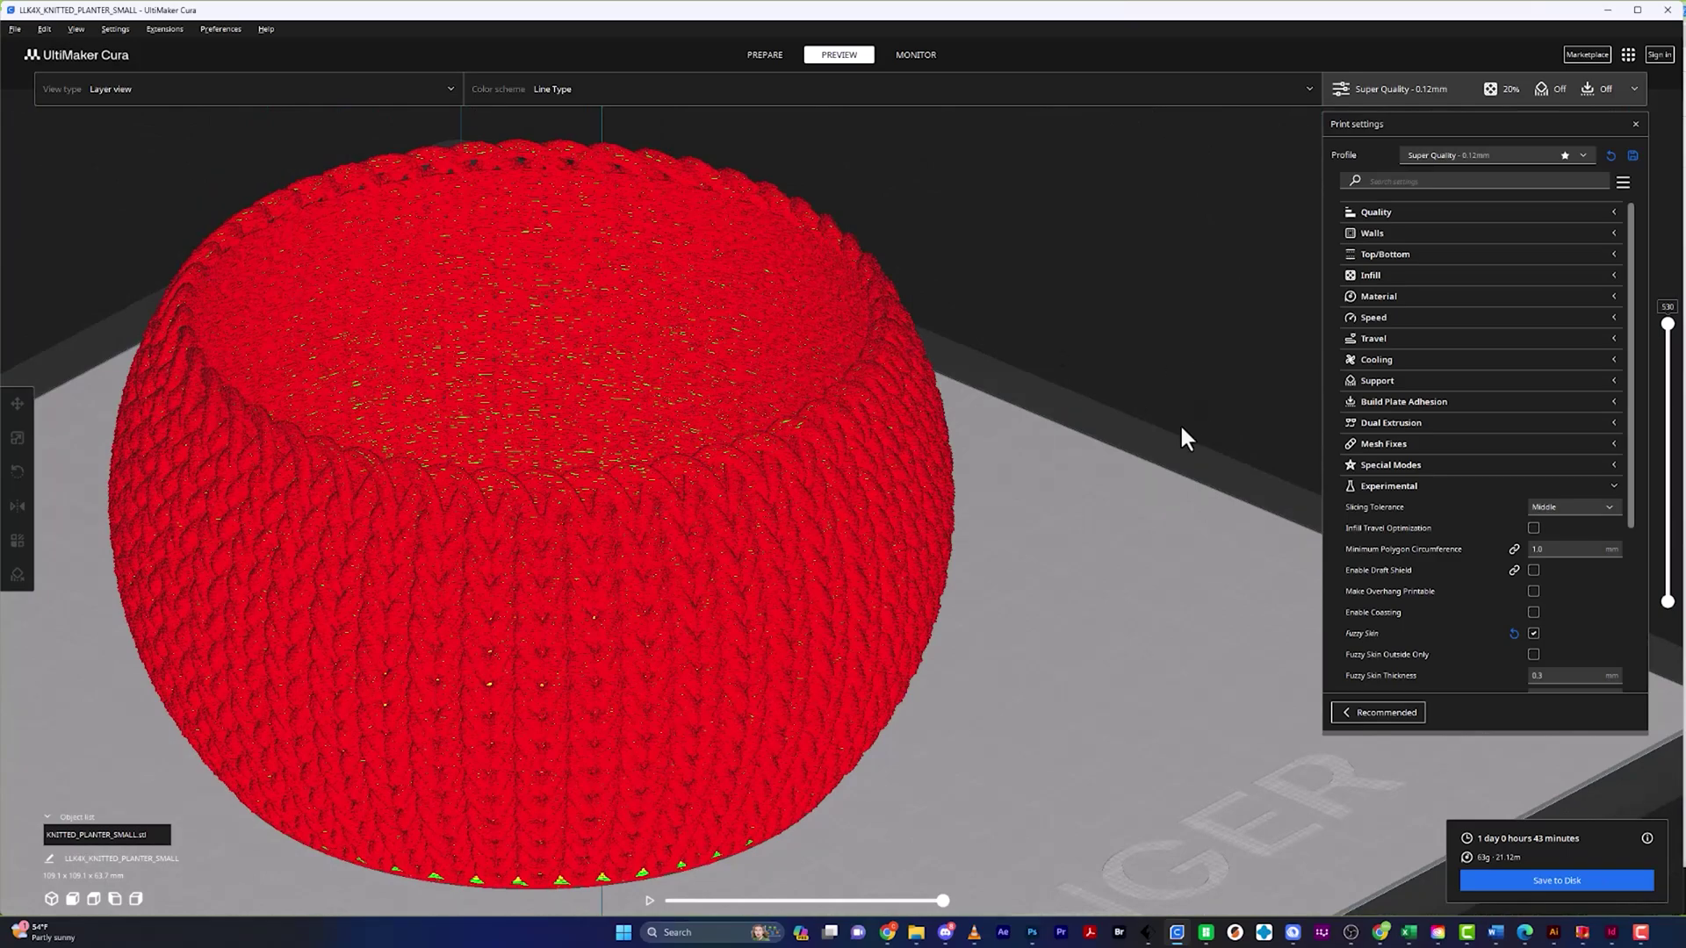
{"action": "right_click_drag", "start_coordinate": [1181, 428], "coordinate": [1109, 405]}
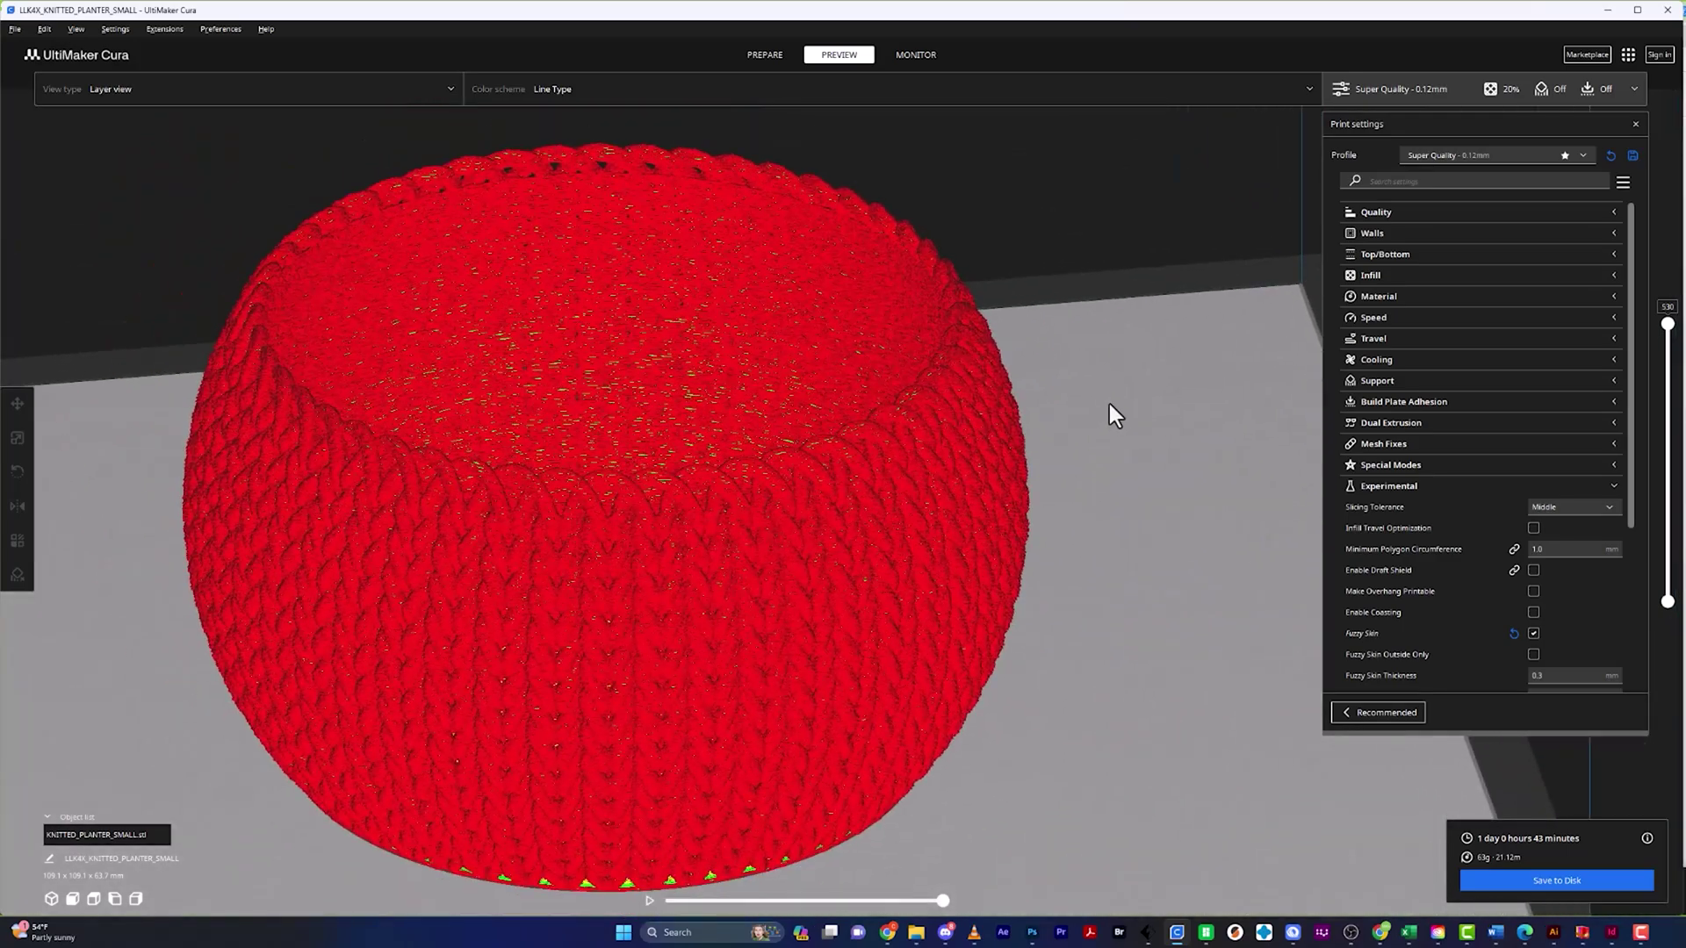
Review the wall speeds in the Speed settings and inspect the planter's sliced walls and rim
{"action": "left_click", "coordinate": [1434, 315]}
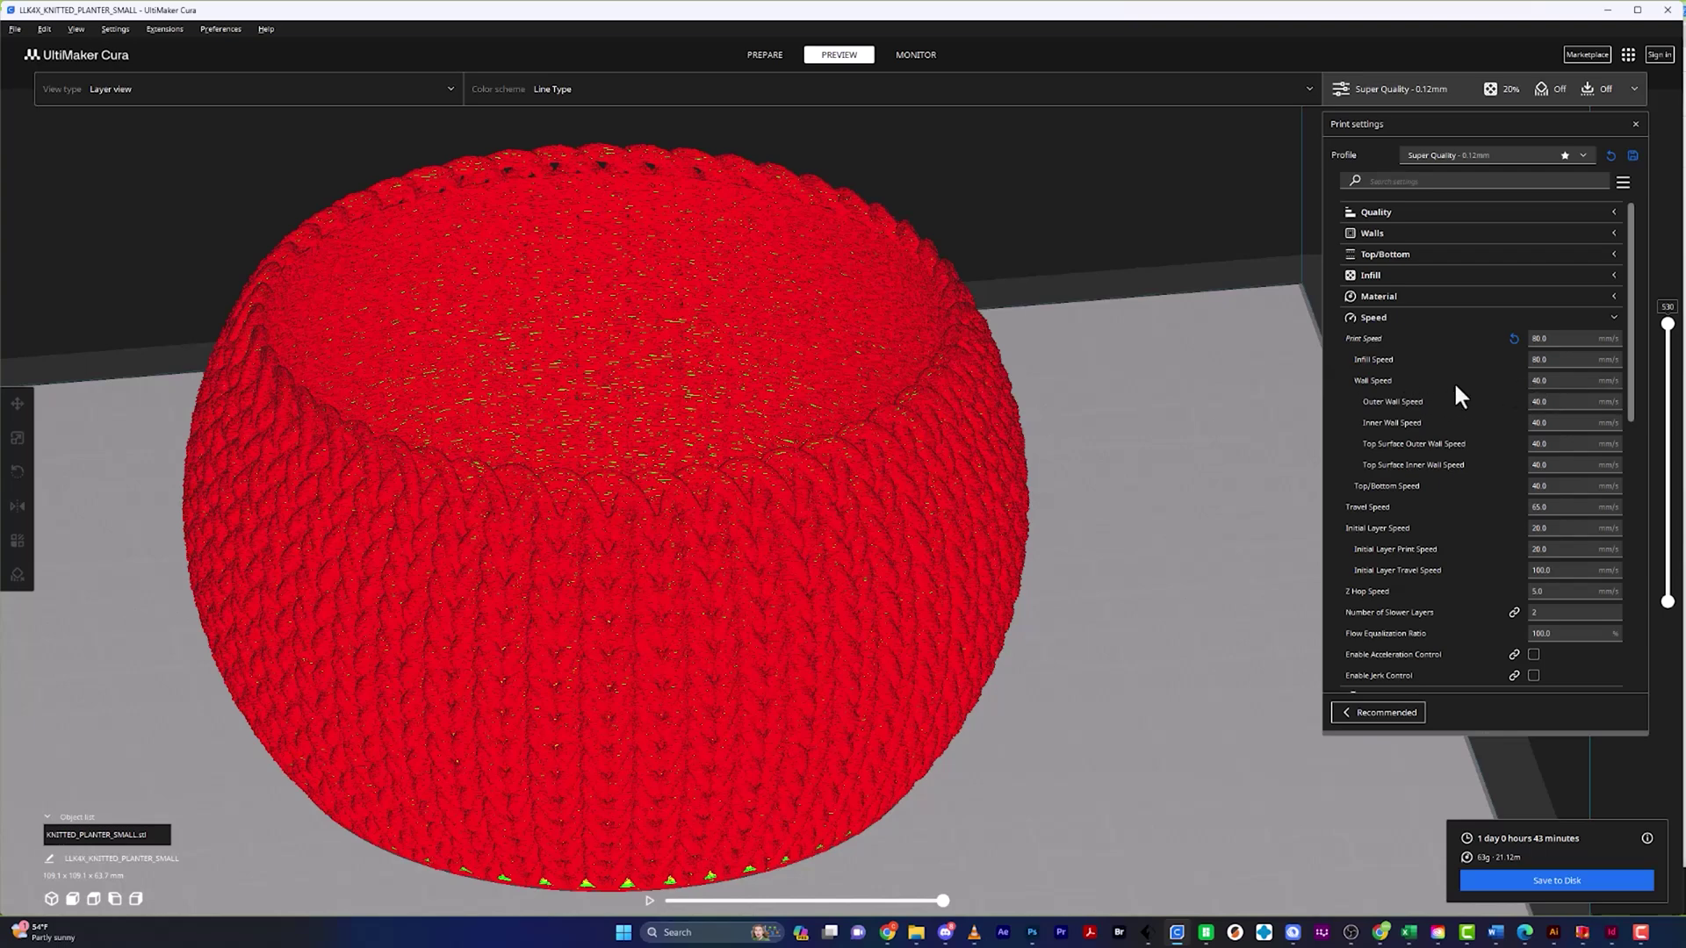
{"action": "mouse_move", "coordinate": [1561, 384]}
{"action": "right_click_drag", "start_coordinate": [1102, 374], "coordinate": [1046, 377]}
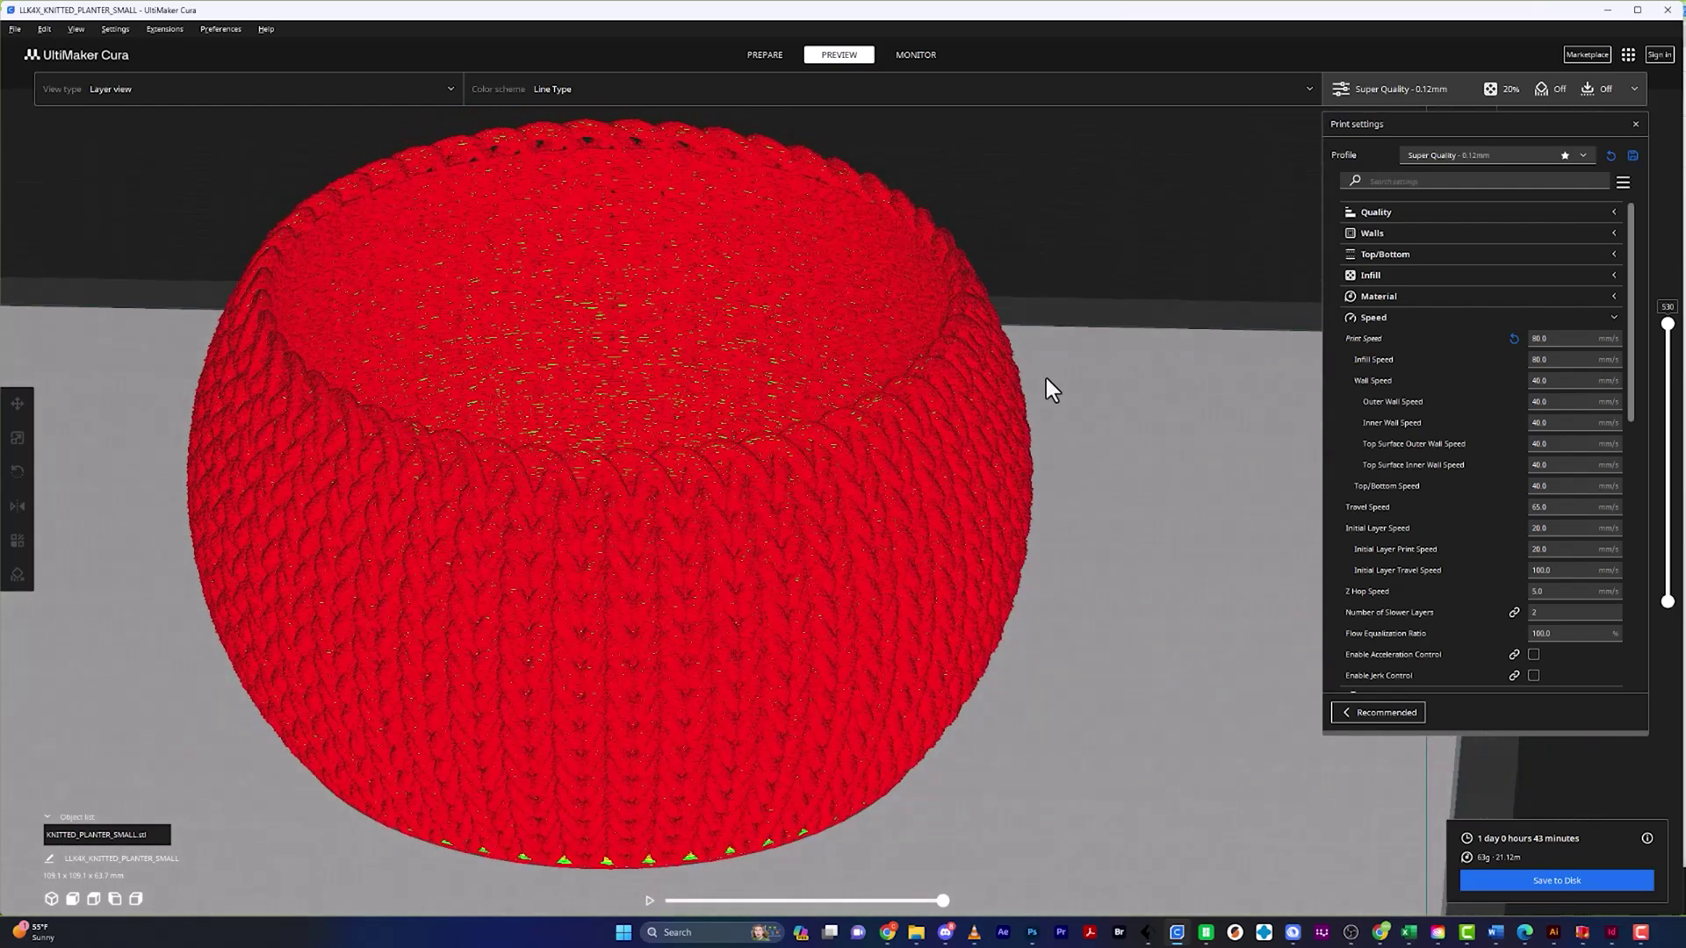
{"action": "scroll", "coordinate": [1088, 403], "scroll_direction": "down", "scroll_amount": 5}
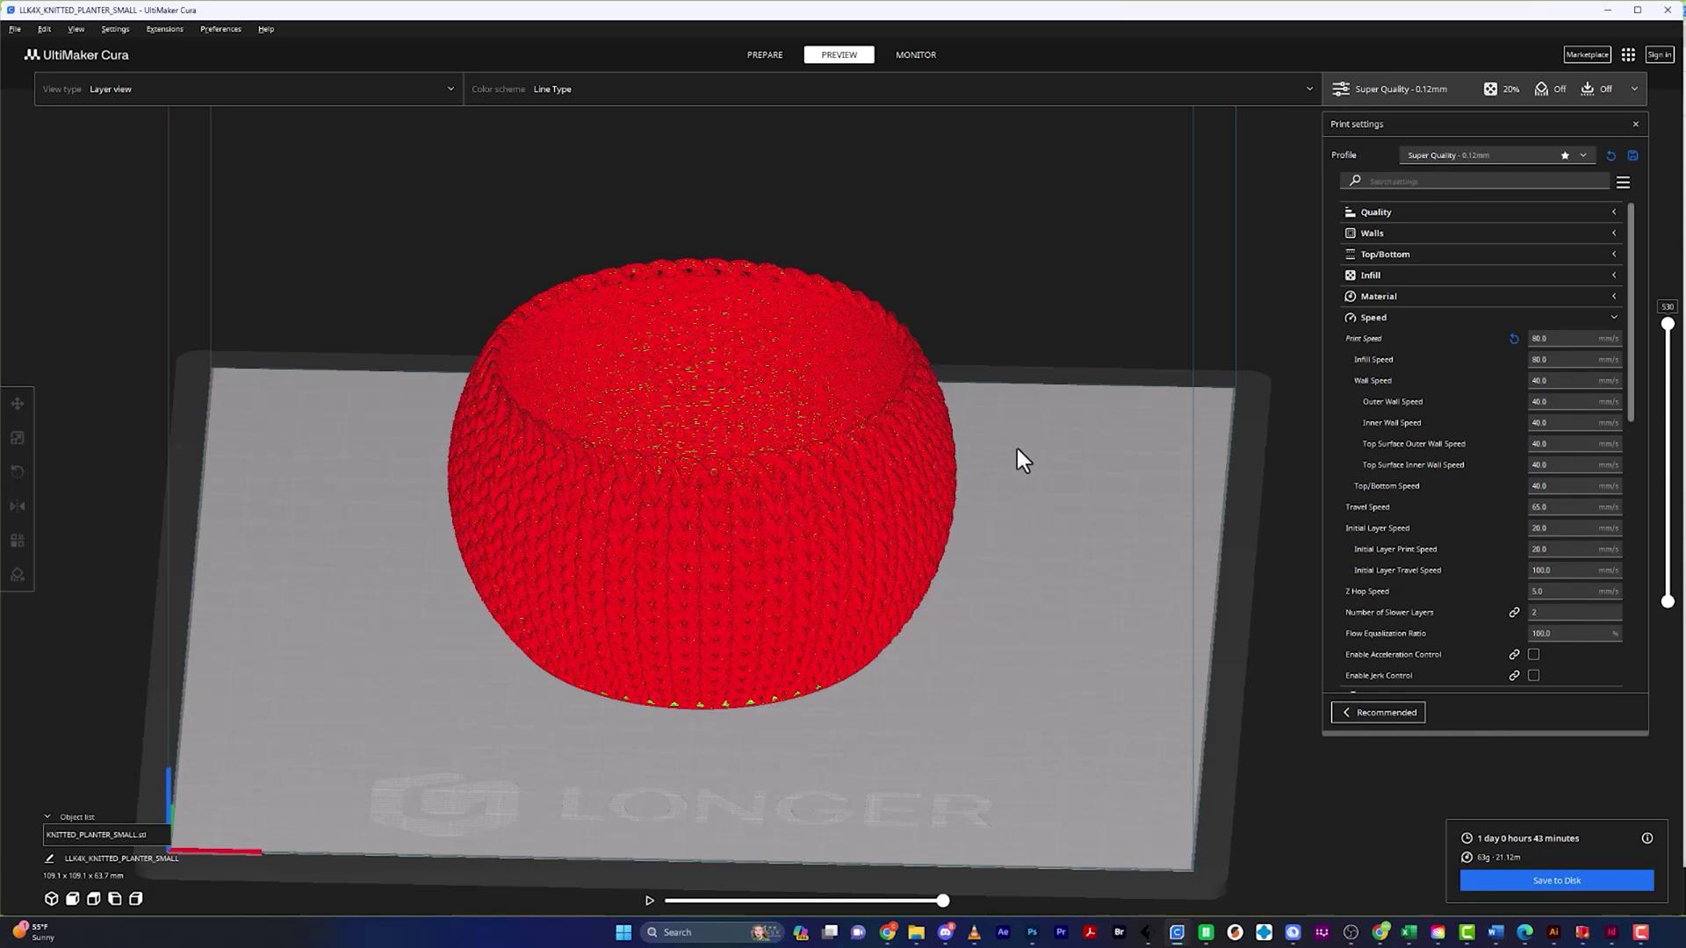
{"action": "scroll", "coordinate": [1022, 441], "scroll_direction": "up", "scroll_amount": 6}
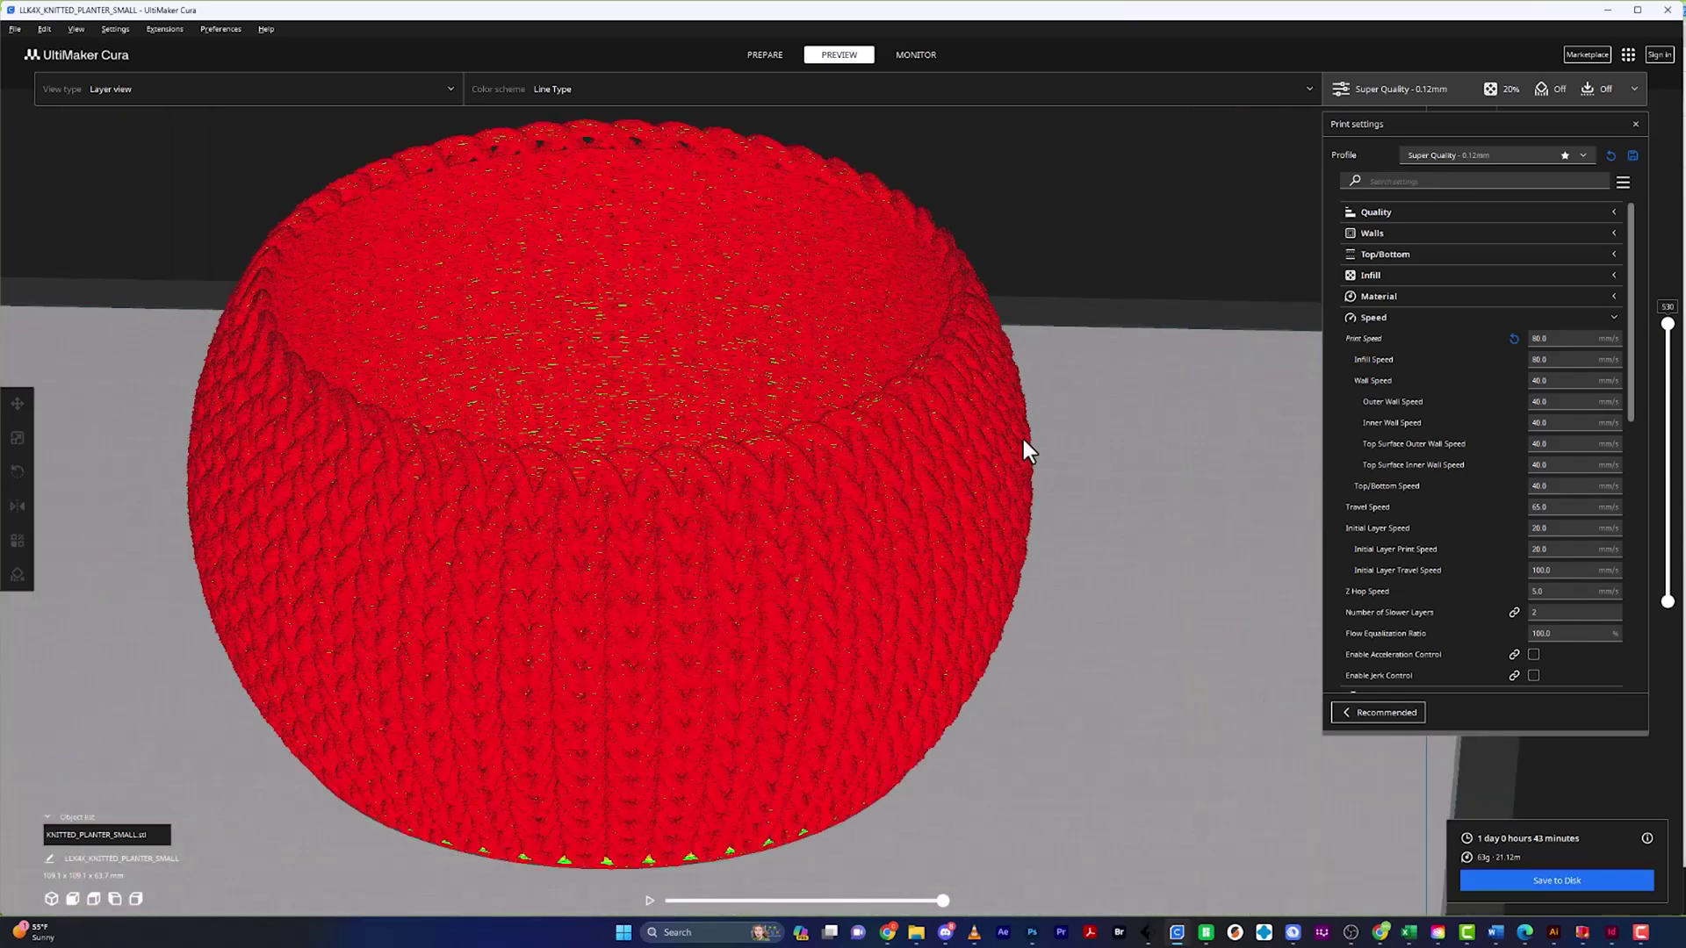
{"action": "scroll", "coordinate": [1159, 433], "scroll_direction": "up", "scroll_amount": 2}
{"action": "mouse_move", "coordinate": [1240, 375]}
{"action": "right_mouse_down"}
{"action": "mouse_move", "coordinate": [1238, 355]}
{"action": "mouse_move", "coordinate": [1226, 421]}
{"action": "mouse_move", "coordinate": [1226, 404]}
{"action": "right_mouse_up"}
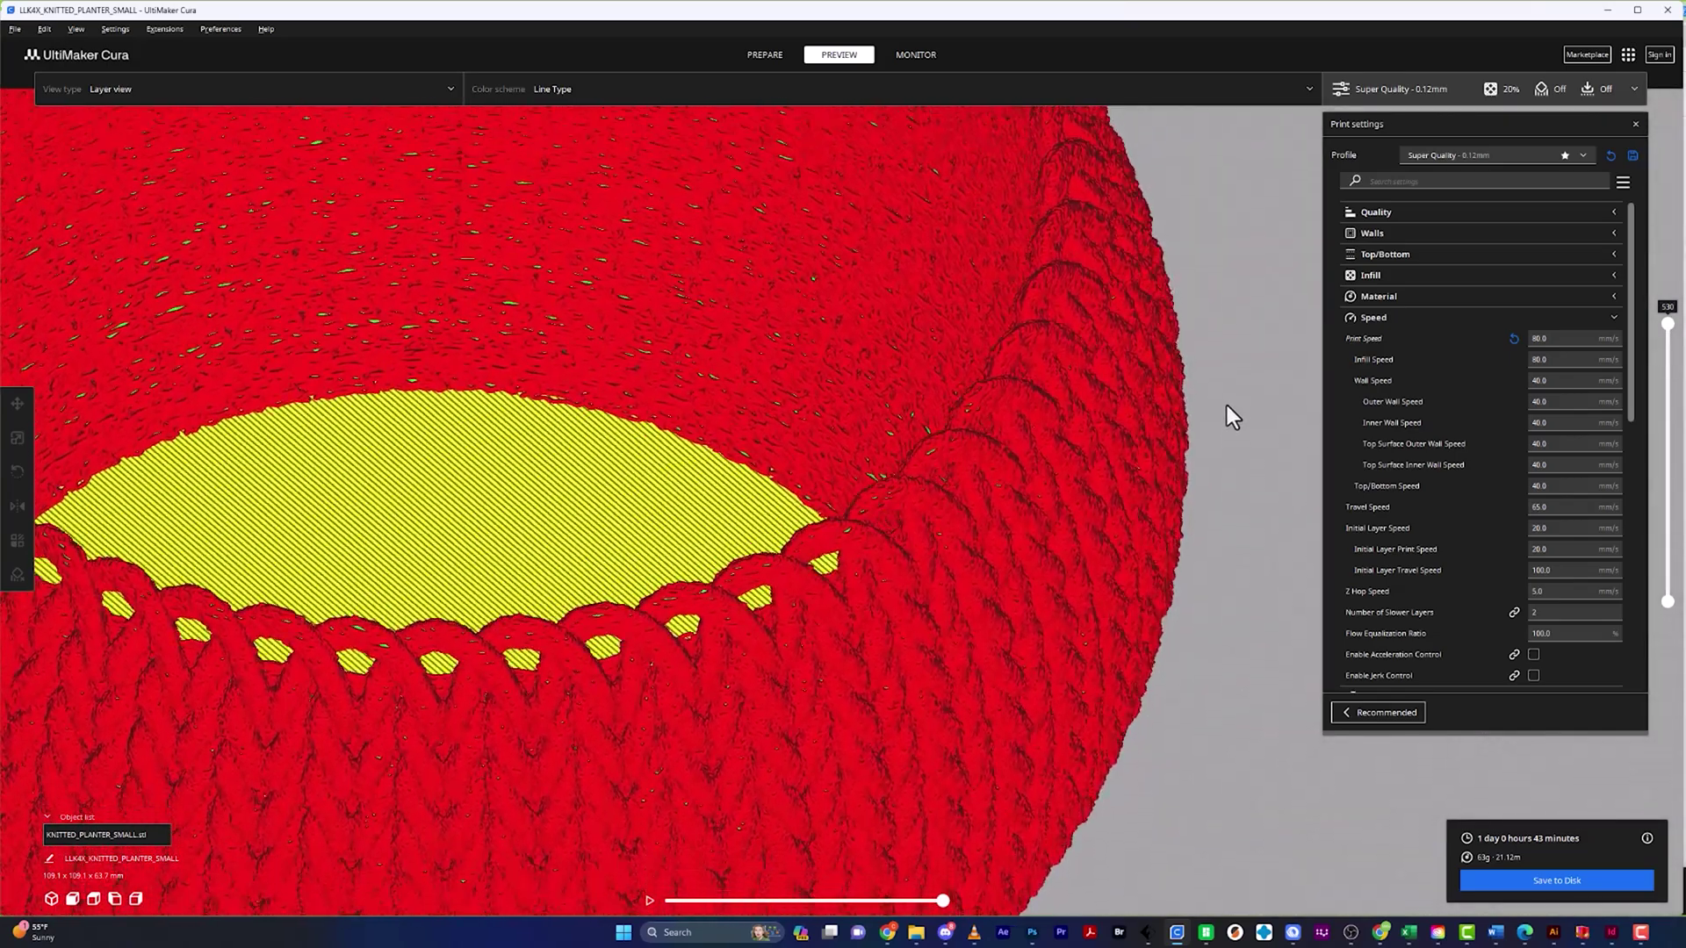
Review the Fuzzy Skin options in the Experimental settings and look at the pen cup model from above
{"action": "scroll", "coordinate": [1352, 418], "scroll_direction": "down", "scroll_amount": 10}
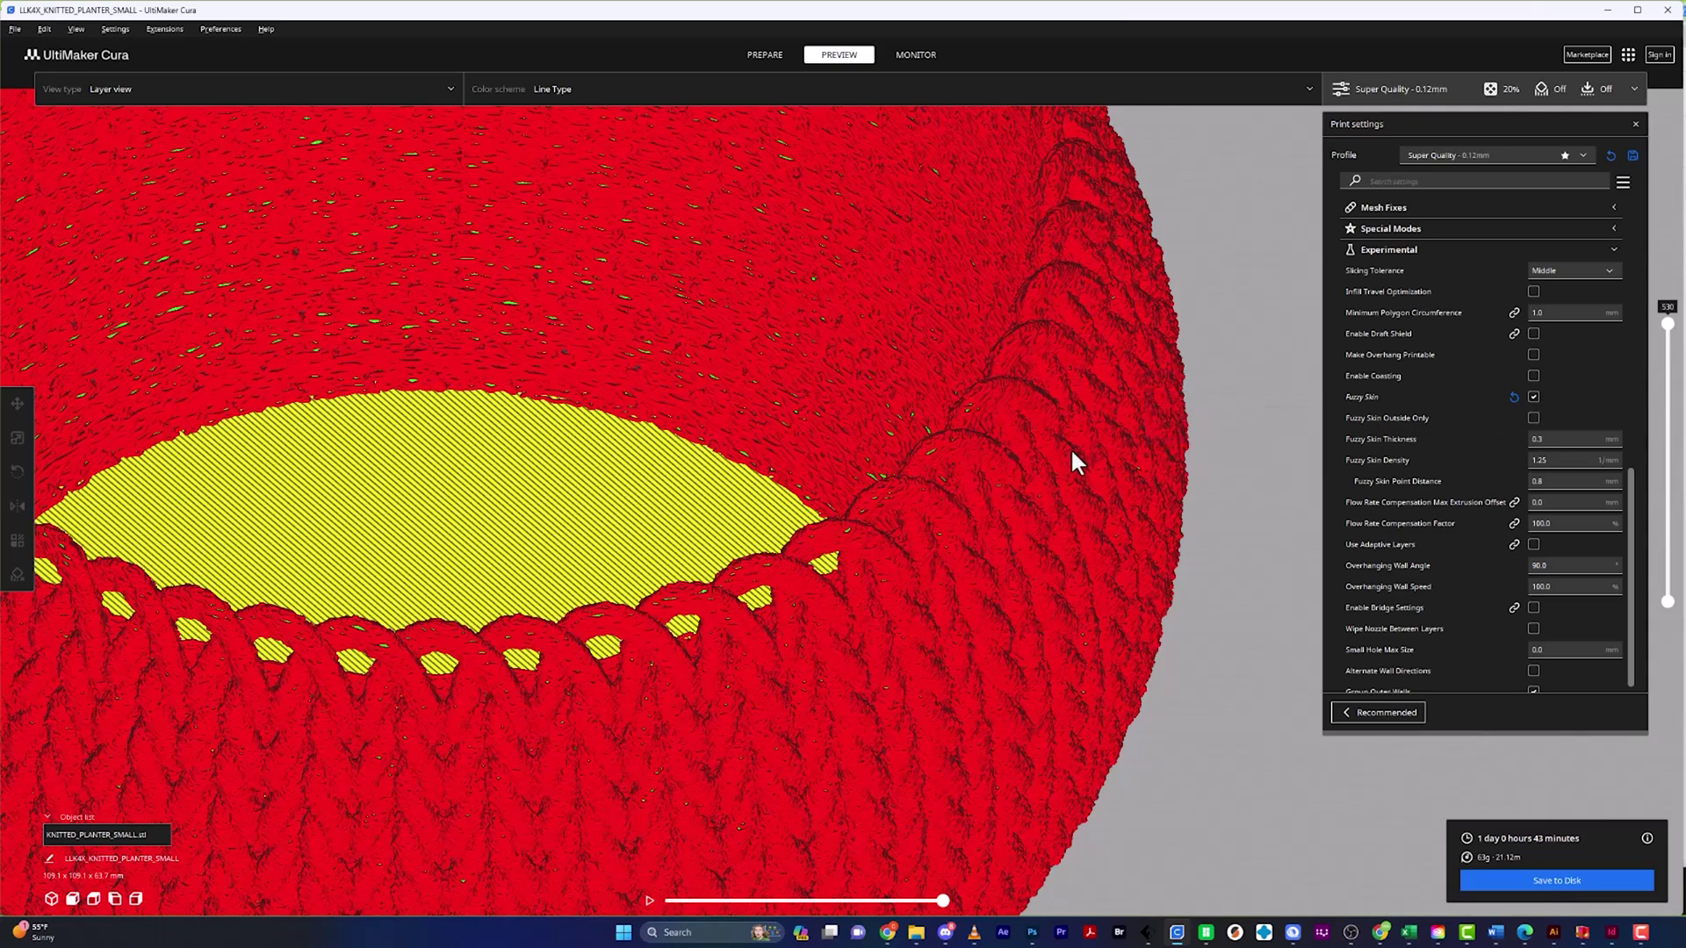
{"action": "scroll", "coordinate": [1067, 457], "scroll_direction": "down", "scroll_amount": 3}
{"action": "scroll", "coordinate": [992, 456], "scroll_direction": "down", "scroll_amount": 2}
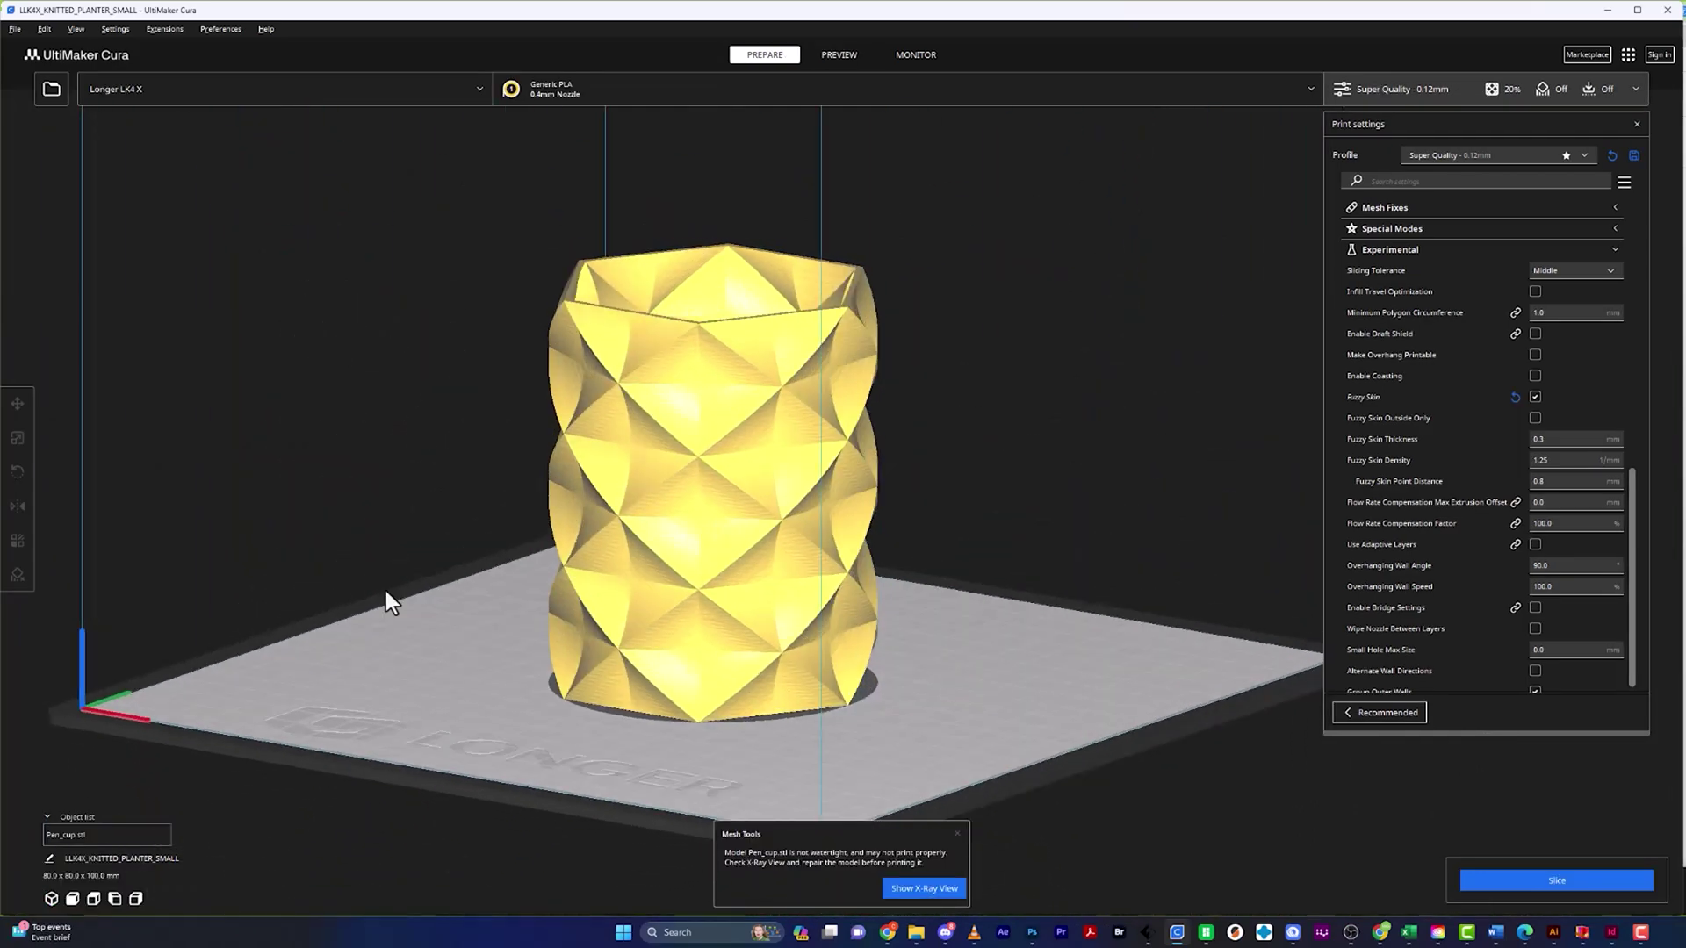
{"action": "right_click_drag", "start_coordinate": [294, 576], "coordinate": [702, 658]}
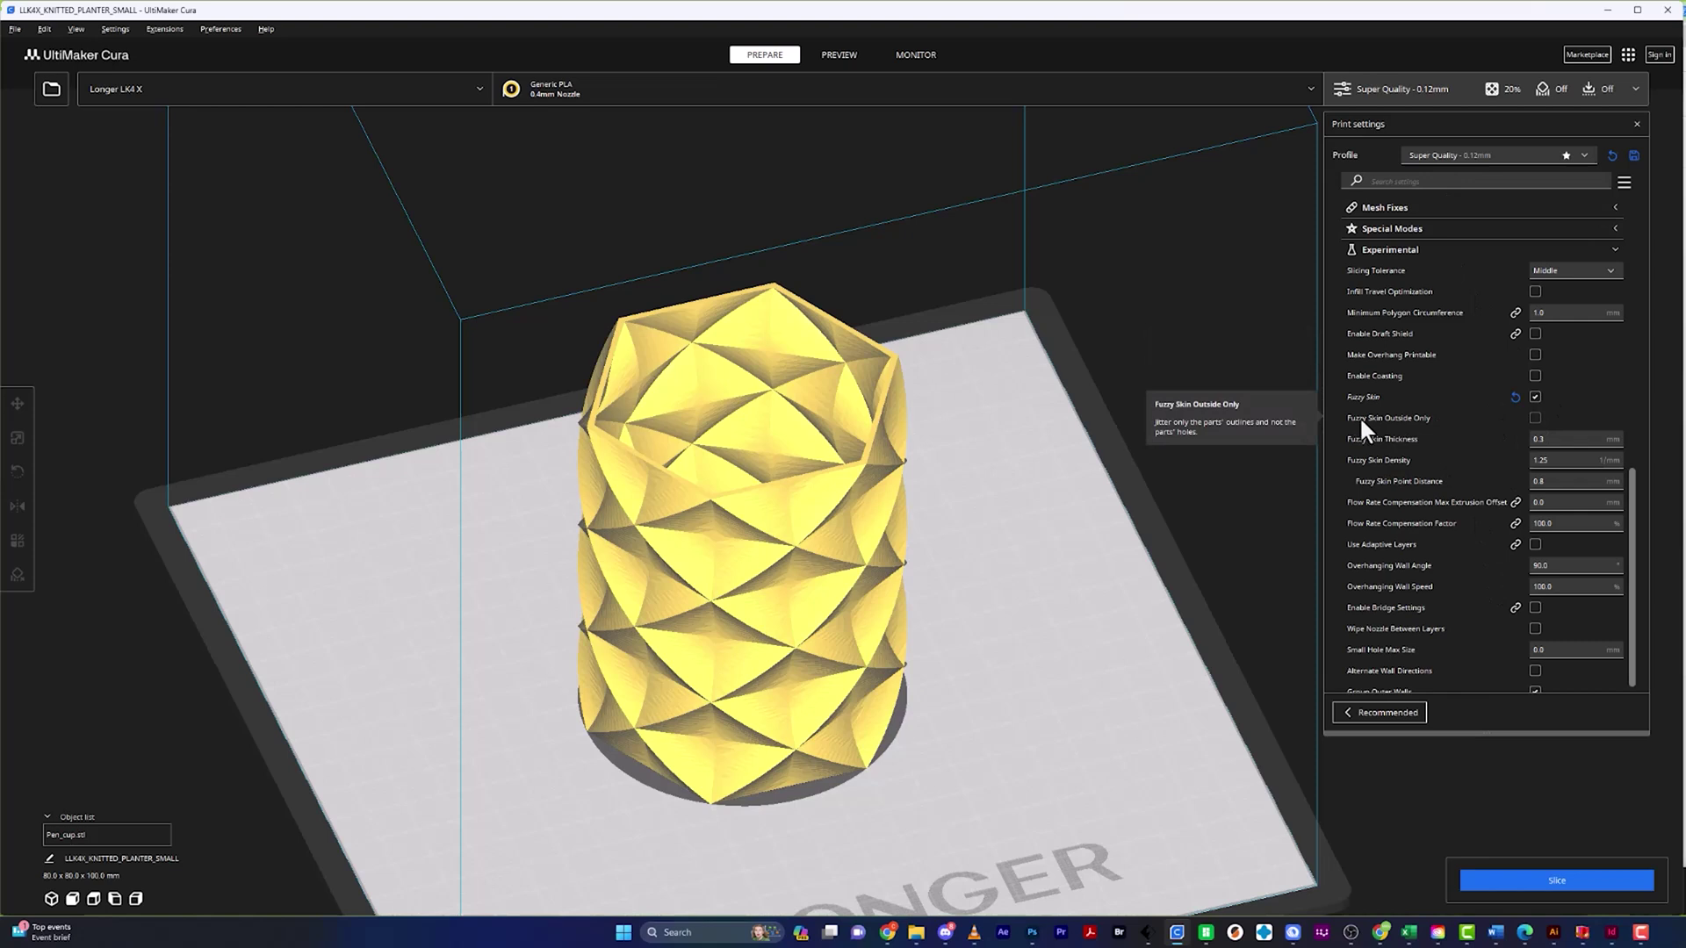
Enable Fuzzy Skin Outside Only, and slice the pen cup to show its layer preview
{"action": "left_click", "coordinate": [1535, 419]}
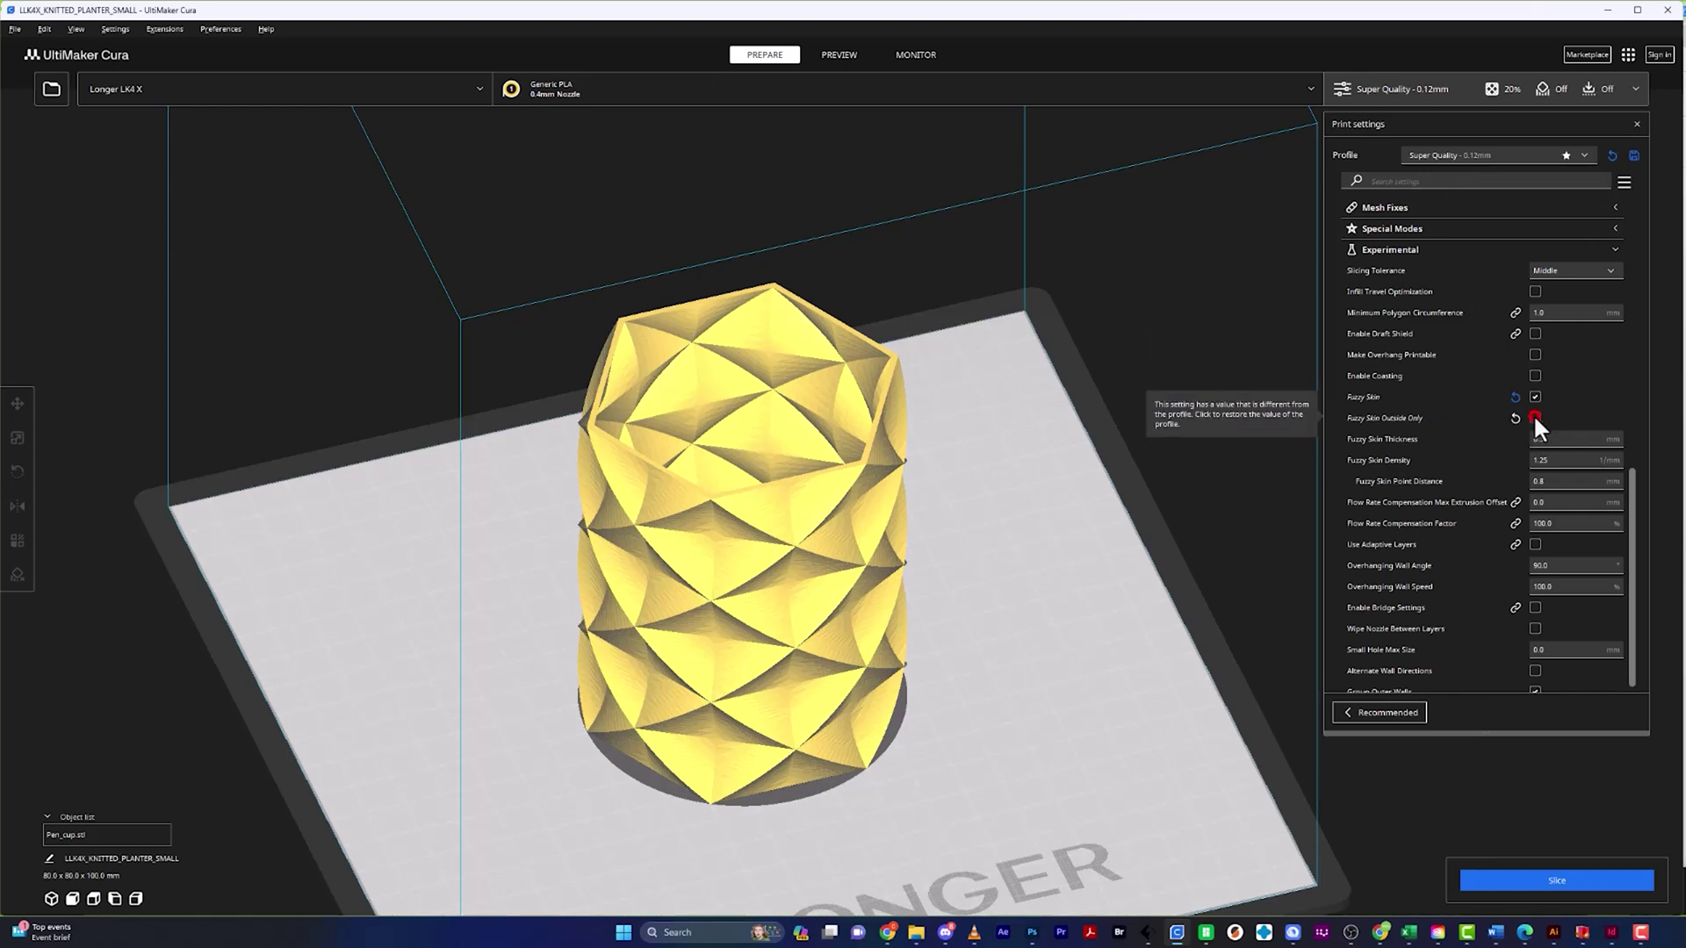
{"action": "left_click", "coordinate": [1527, 878]}
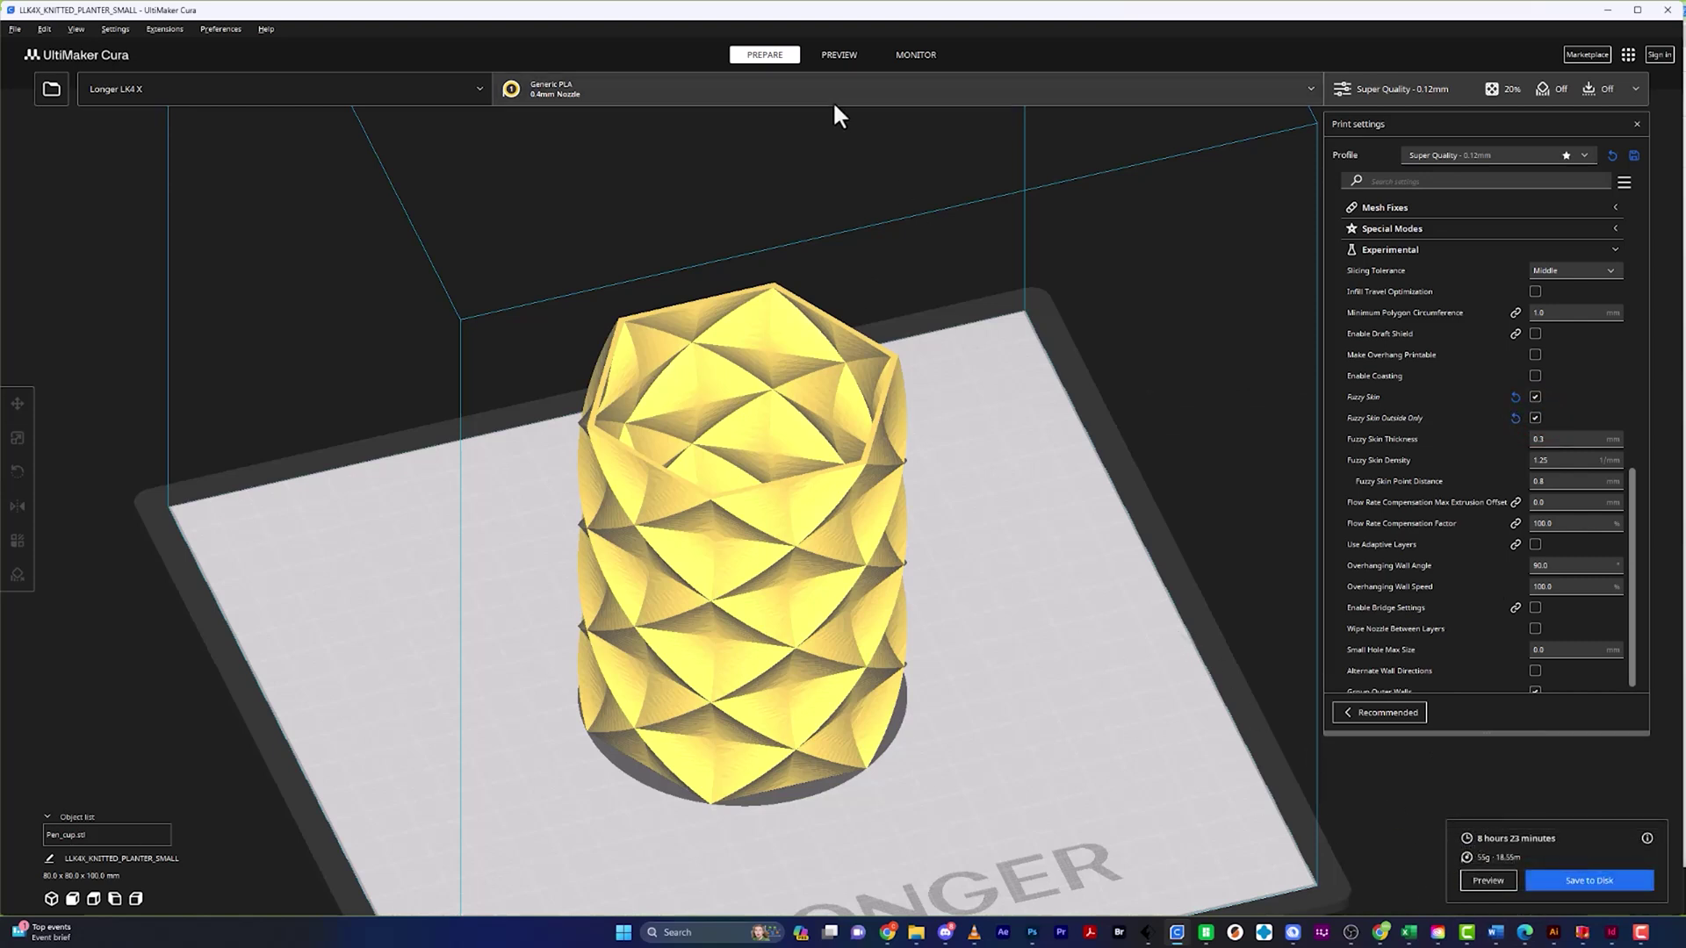
{"action": "left_click", "coordinate": [838, 54]}
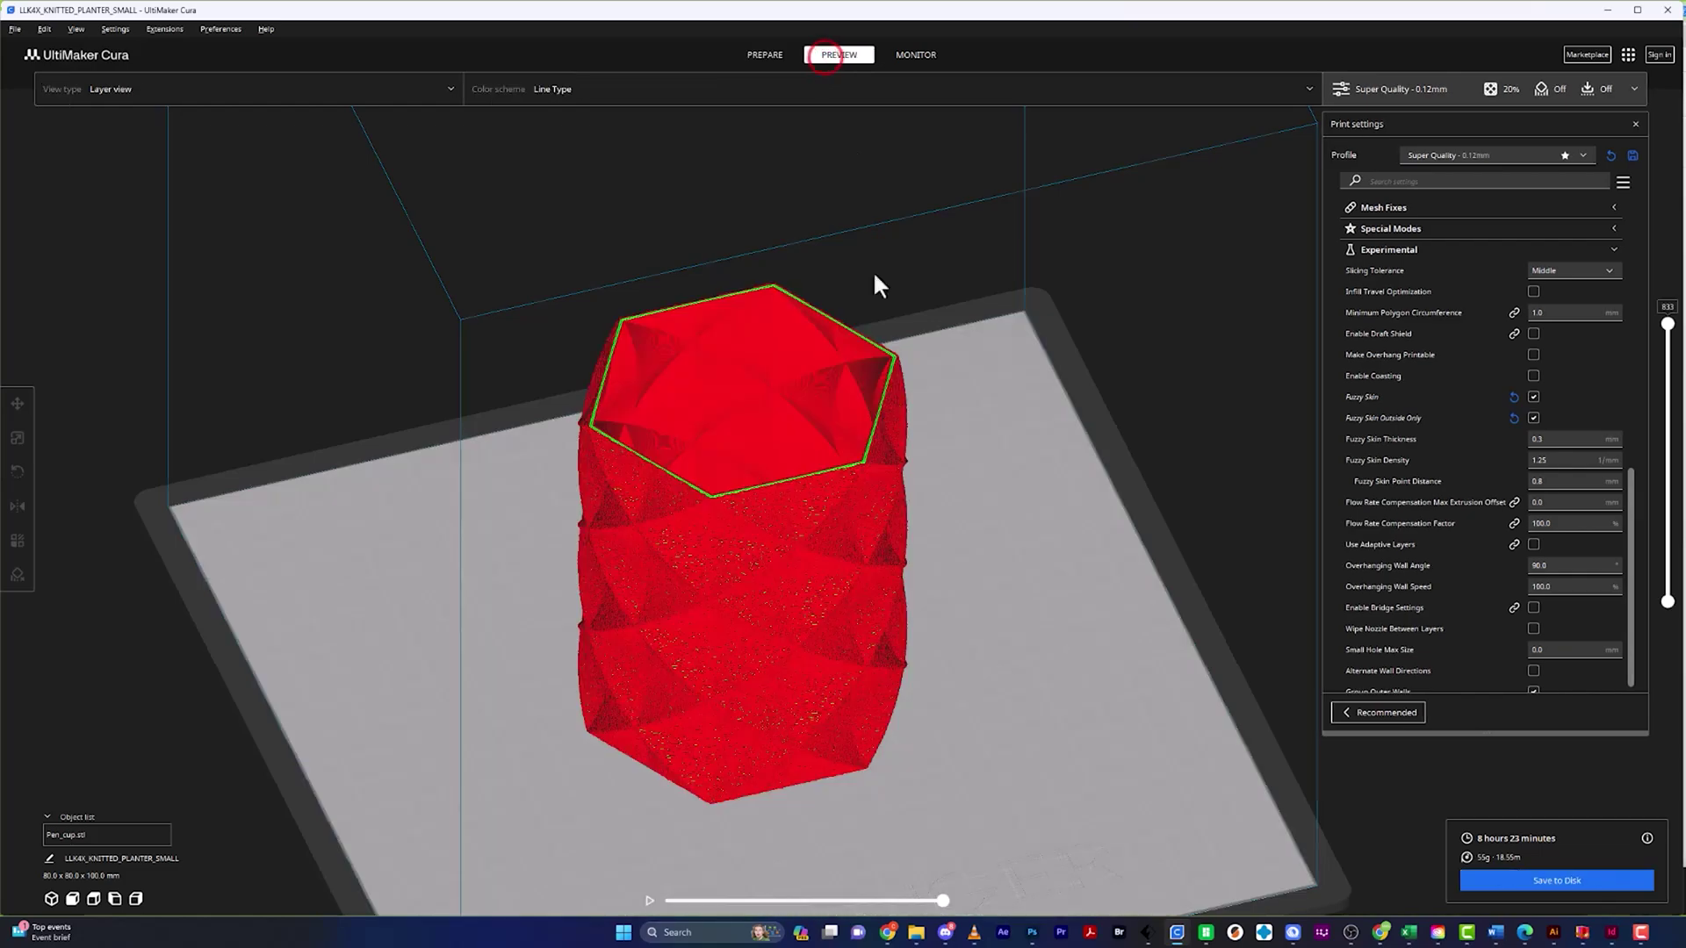
Examine the sliced pen cup's rim up close, comparing the inner wall surface with the outer wall texture
{"action": "scroll", "coordinate": [964, 576], "scroll_direction": "up", "scroll_amount": 5}
{"action": "scroll", "coordinate": [966, 576], "scroll_direction": "up", "scroll_amount": 5}
{"action": "scroll", "coordinate": [1161, 569], "scroll_direction": "down", "scroll_amount": 2}
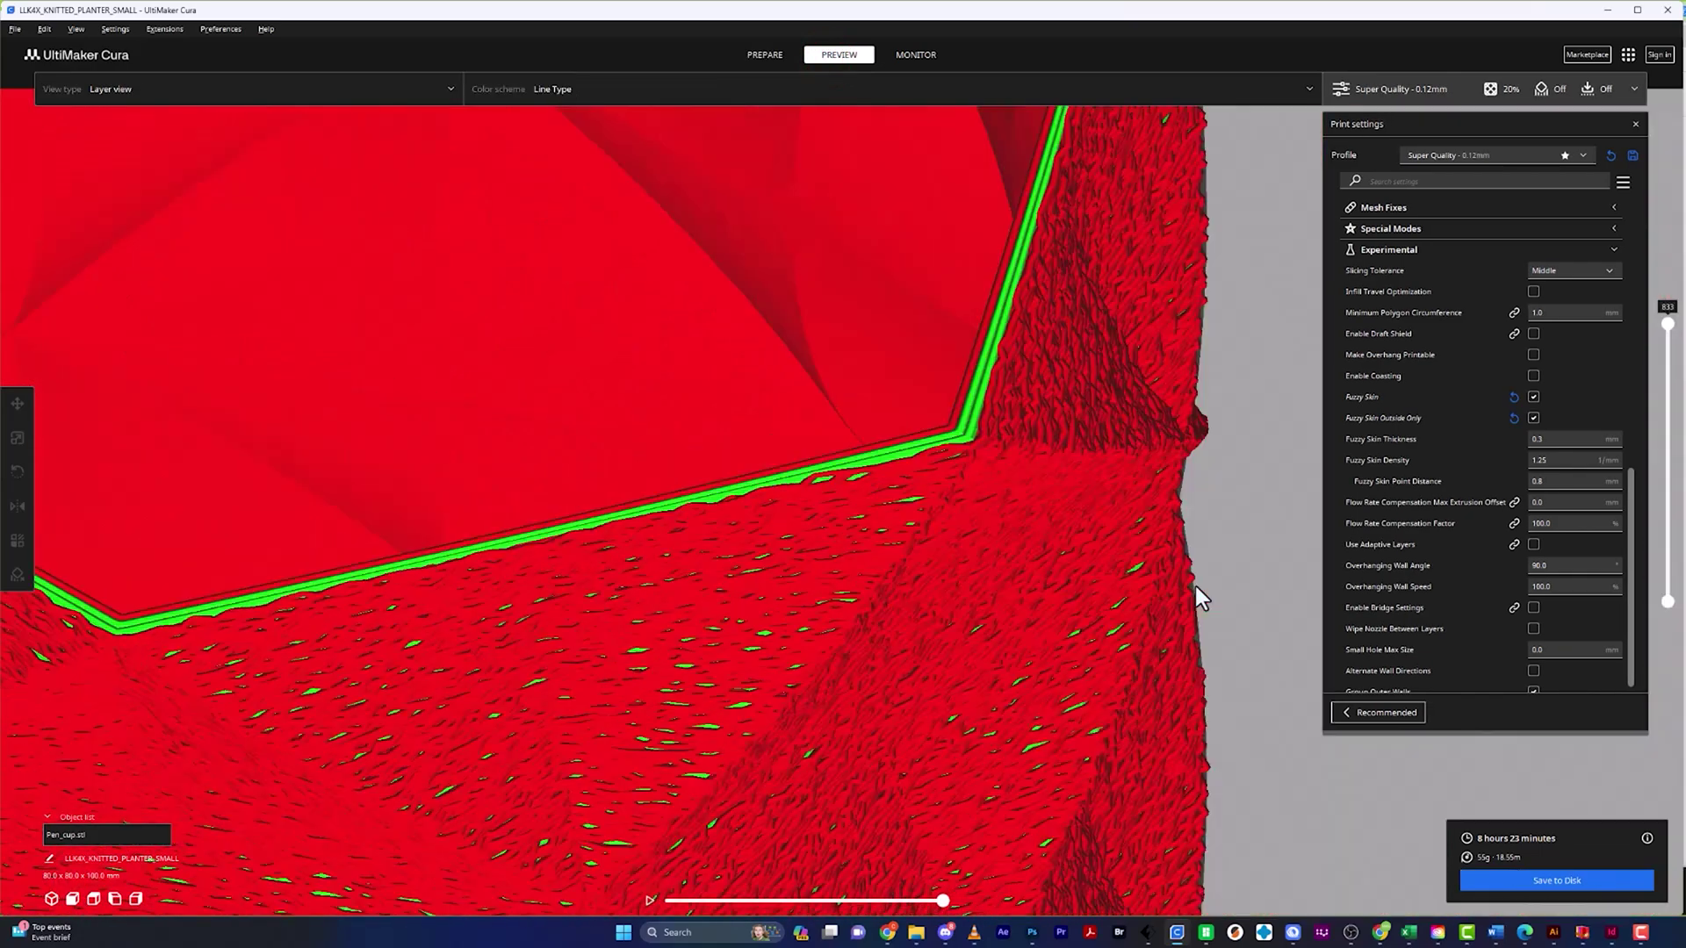
{"action": "middle_click_drag", "start_coordinate": [1258, 561], "coordinate": [1197, 512]}
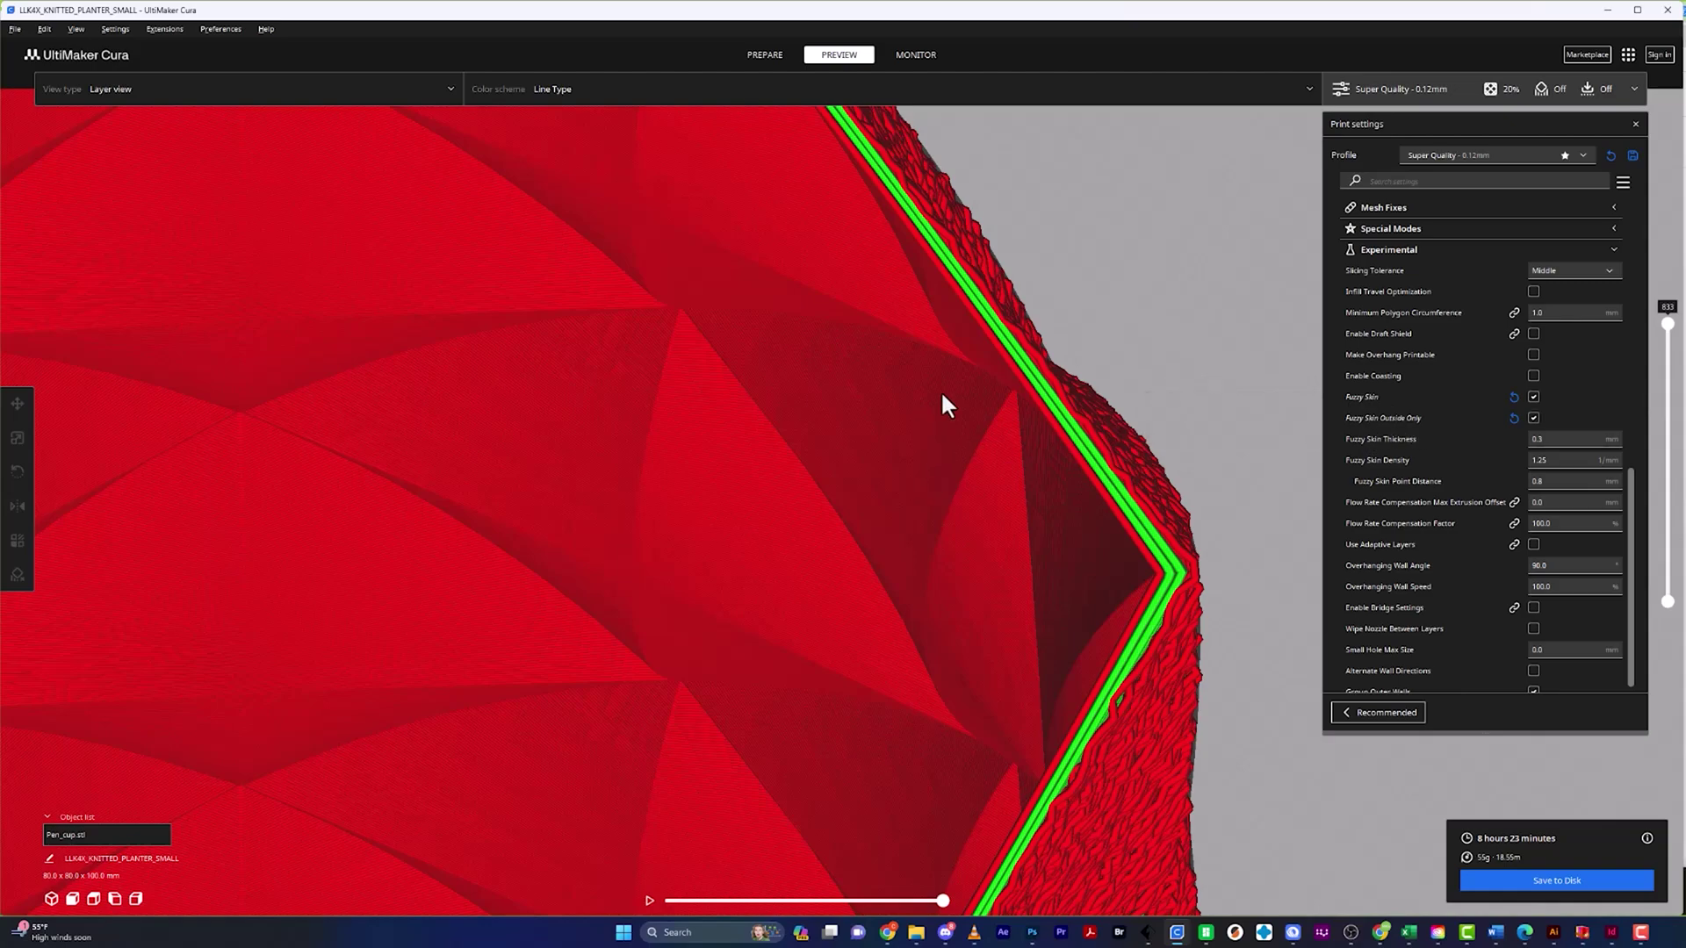
{"action": "scroll", "coordinate": [1068, 348], "scroll_direction": "down", "scroll_amount": 4}
{"action": "right_click_drag", "start_coordinate": [1135, 539], "coordinate": [994, 581]}
{"action": "scroll", "coordinate": [995, 406], "scroll_direction": "up", "scroll_amount": 3}
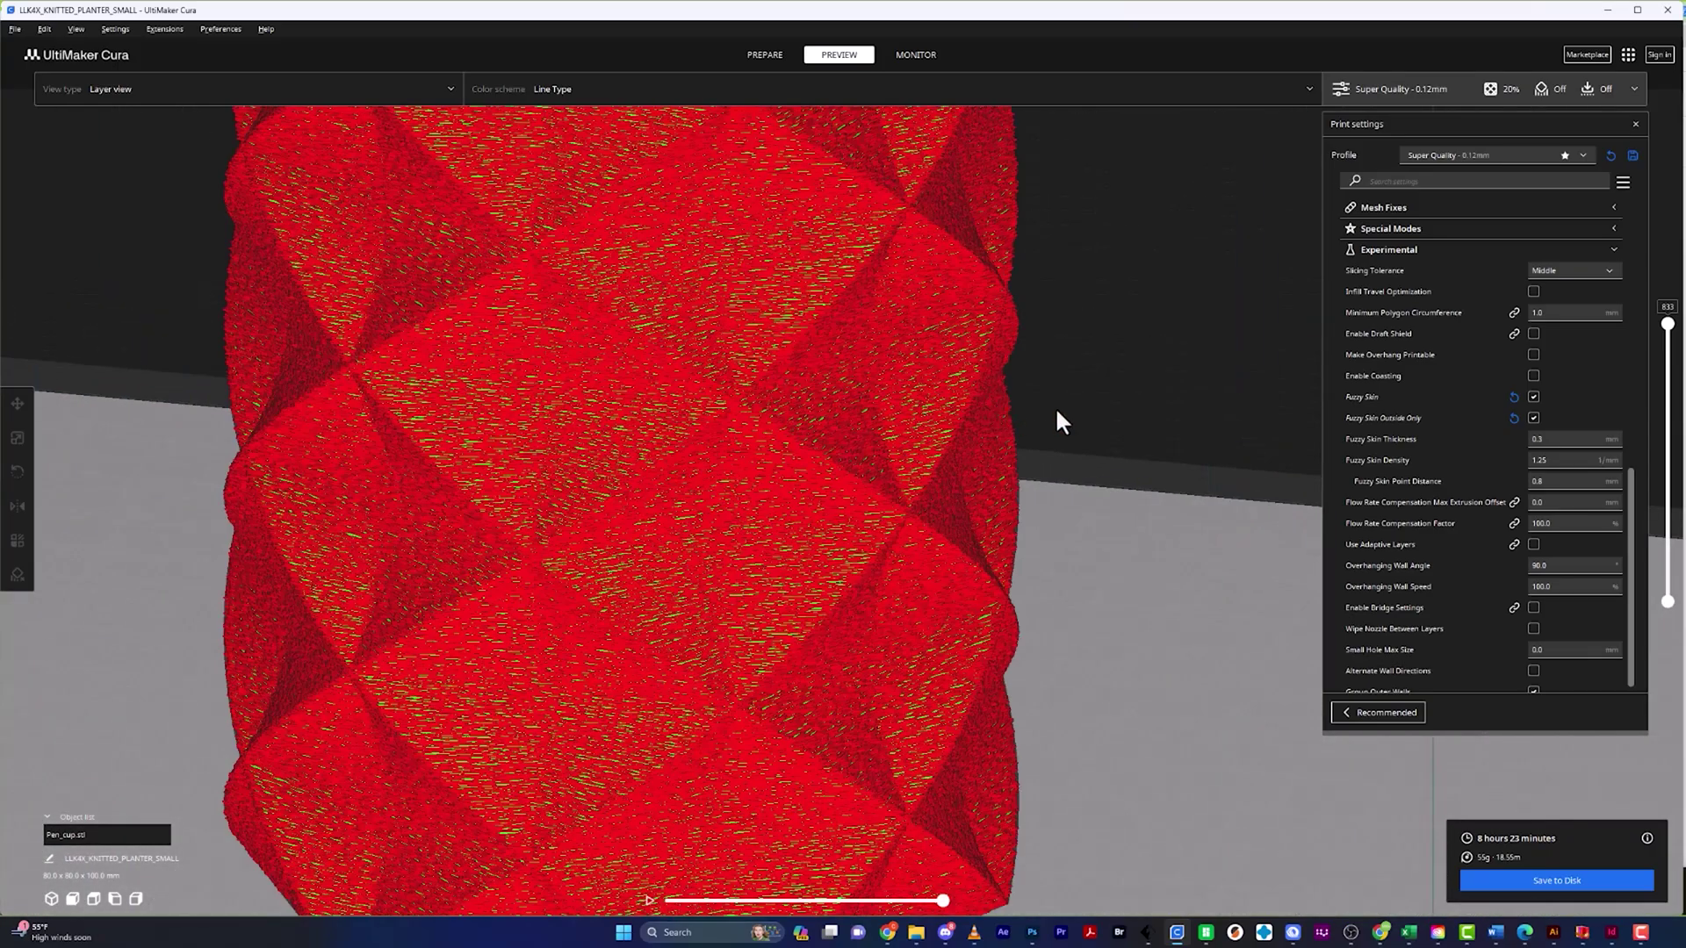
Inspect the fuzzy texture on the pen cup's outer facets from several angles and view the whole sliced cup
{"action": "right_click_drag", "start_coordinate": [1053, 354], "coordinate": [1147, 425]}
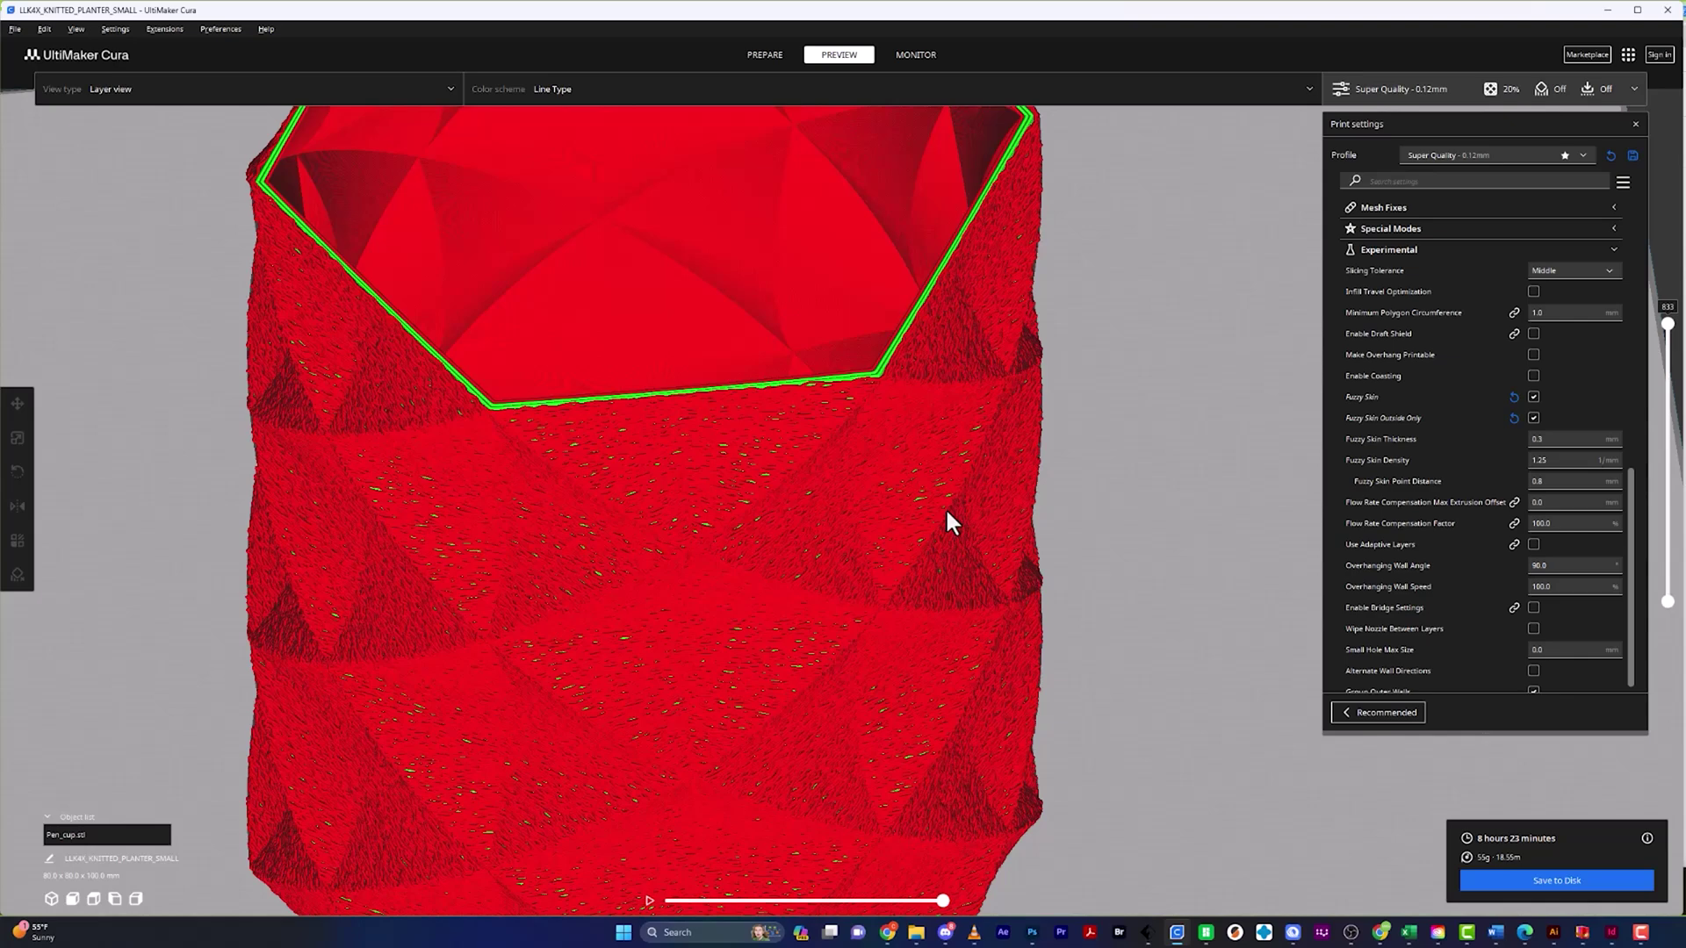
{"action": "scroll", "coordinate": [946, 518], "scroll_direction": "up", "scroll_amount": 3}
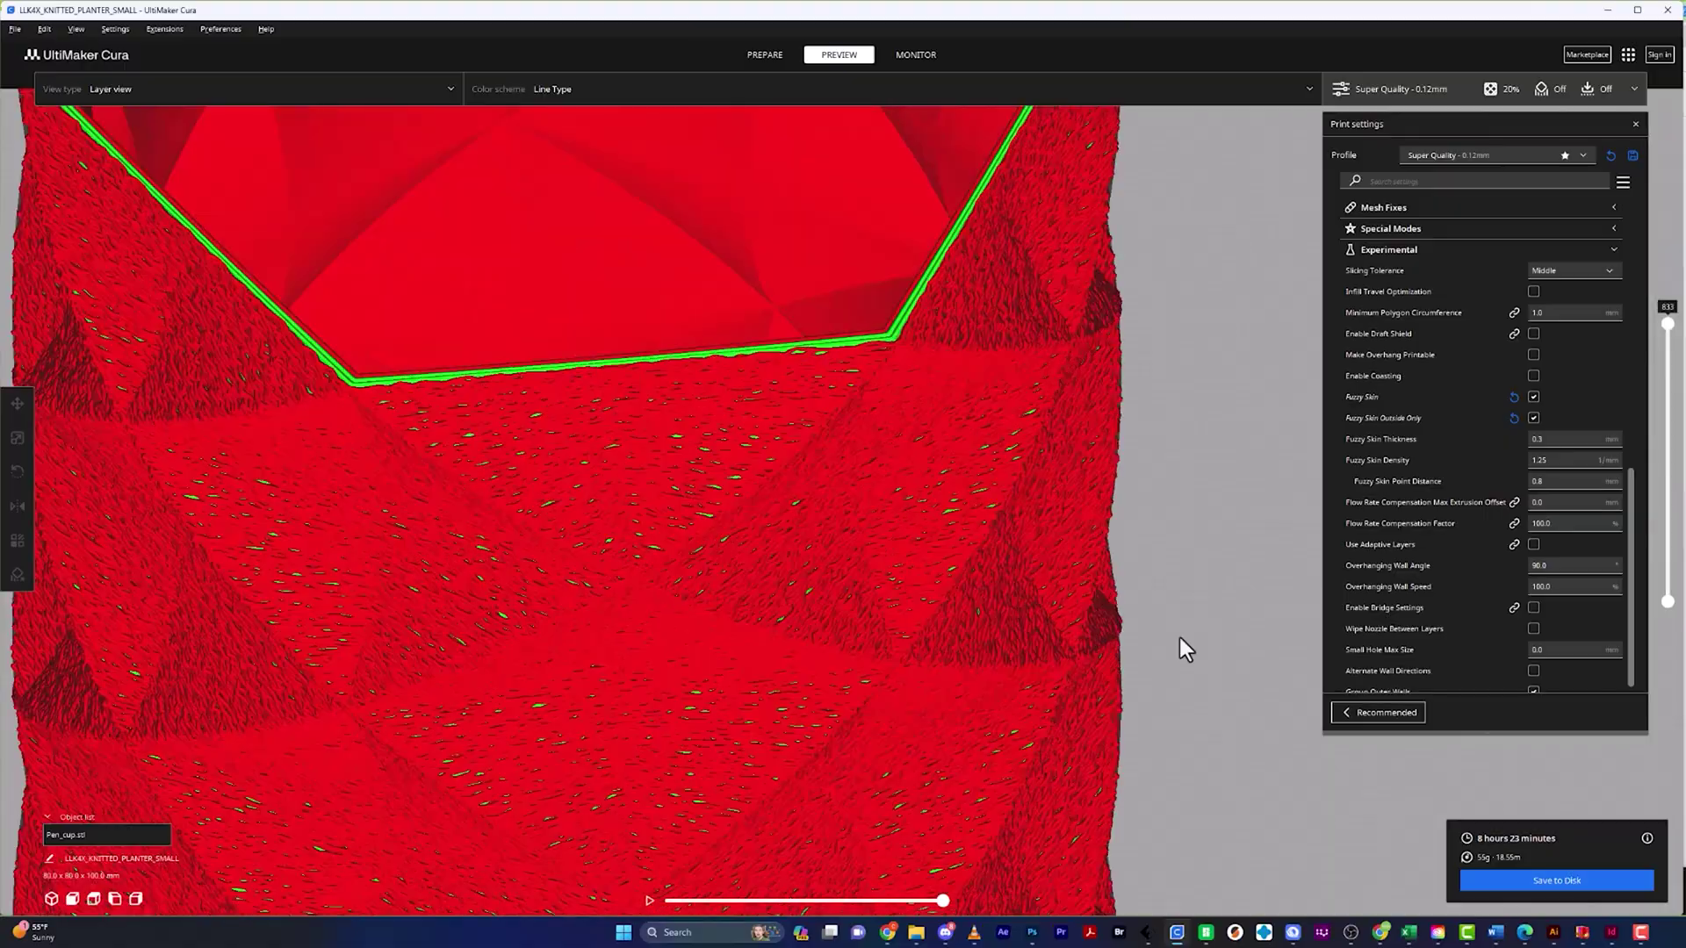
{"action": "right_click_drag", "start_coordinate": [1173, 678], "coordinate": [987, 646]}
{"action": "scroll", "coordinate": [1133, 637], "scroll_direction": "down", "scroll_amount": 3}
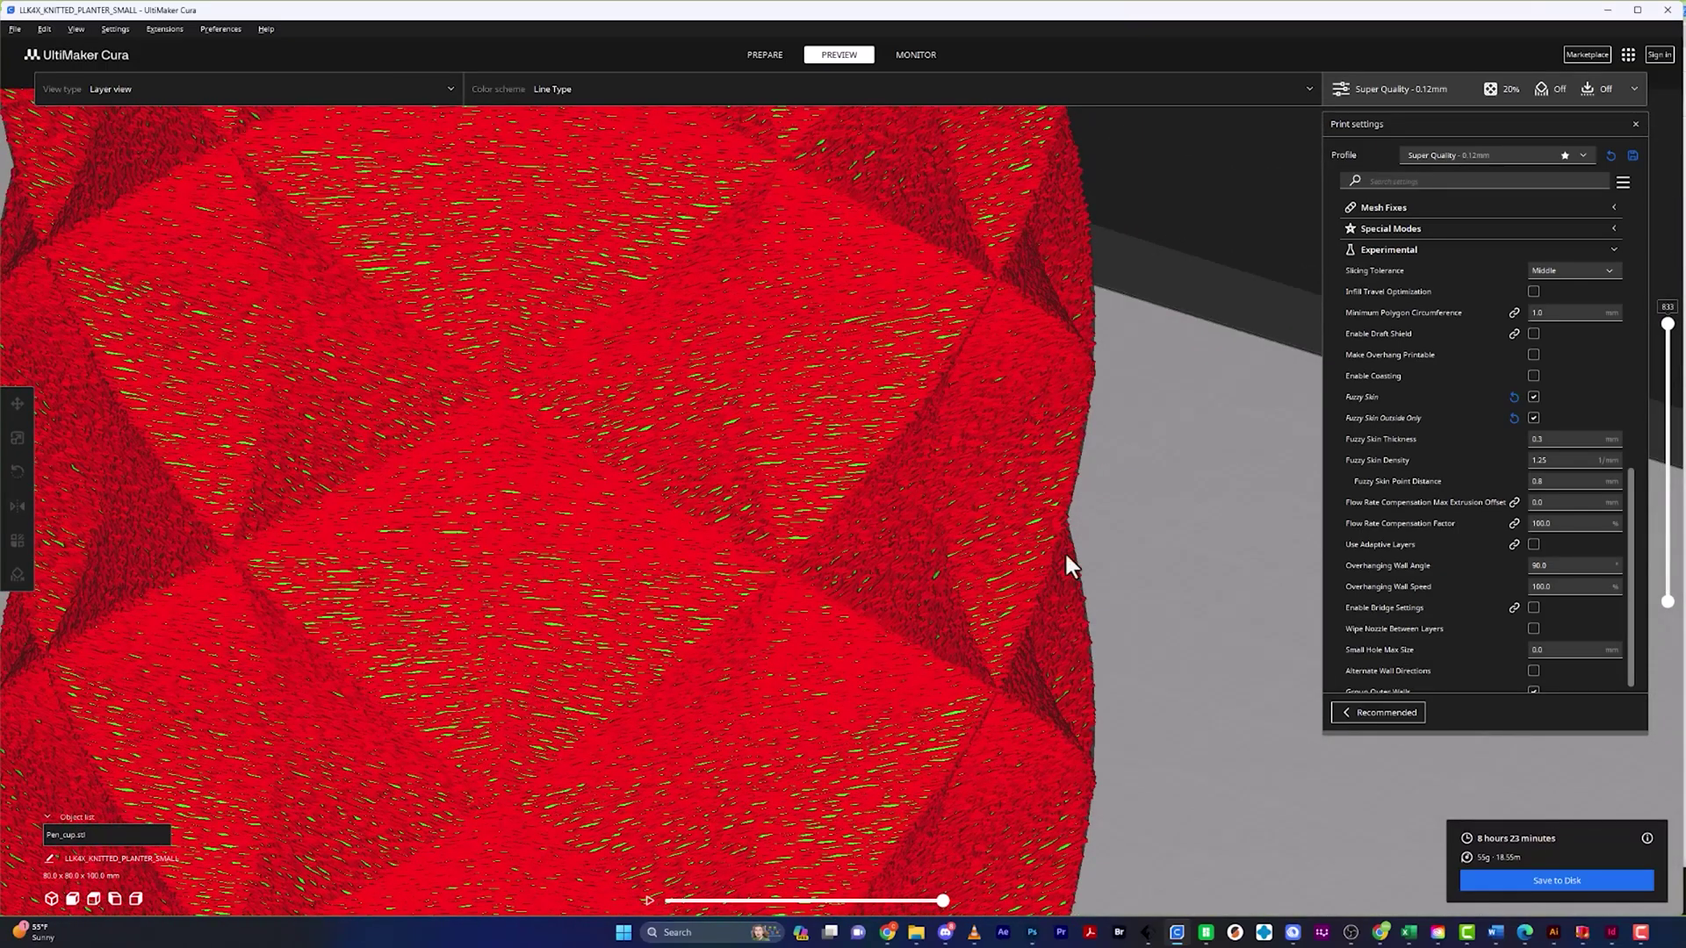
{"action": "scroll", "coordinate": [988, 571], "scroll_direction": "down", "scroll_amount": 2}
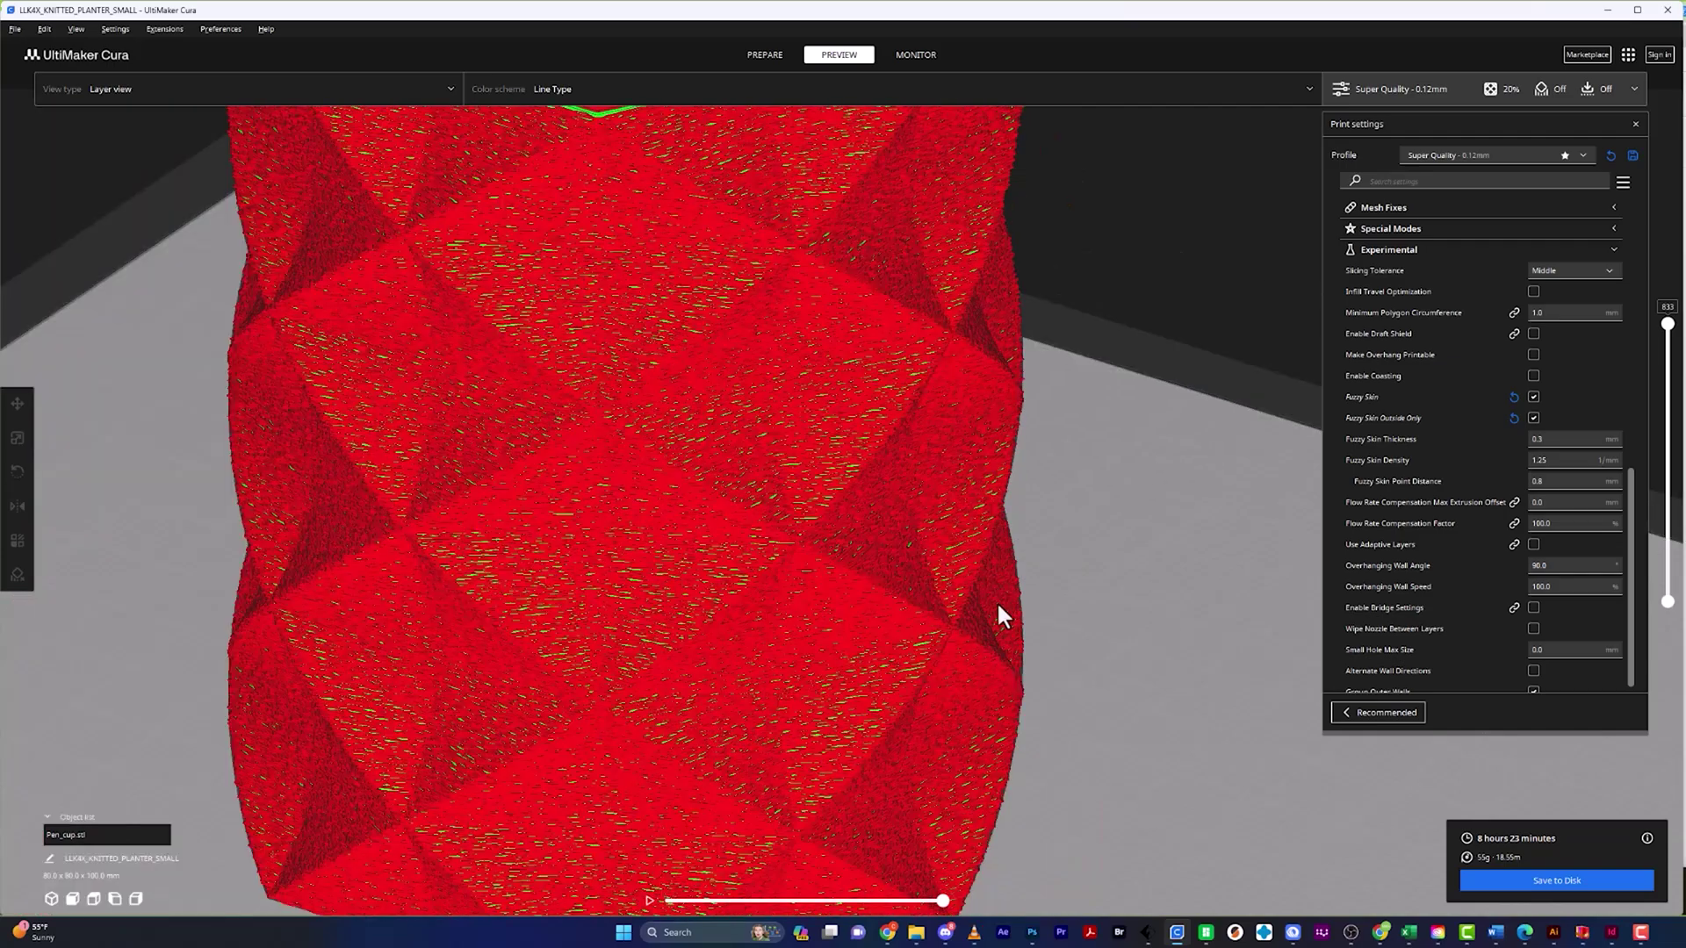
{"action": "right_click_drag", "start_coordinate": [1061, 627], "coordinate": [1177, 641]}
{"action": "scroll", "coordinate": [1132, 593], "scroll_direction": "down", "scroll_amount": 5}
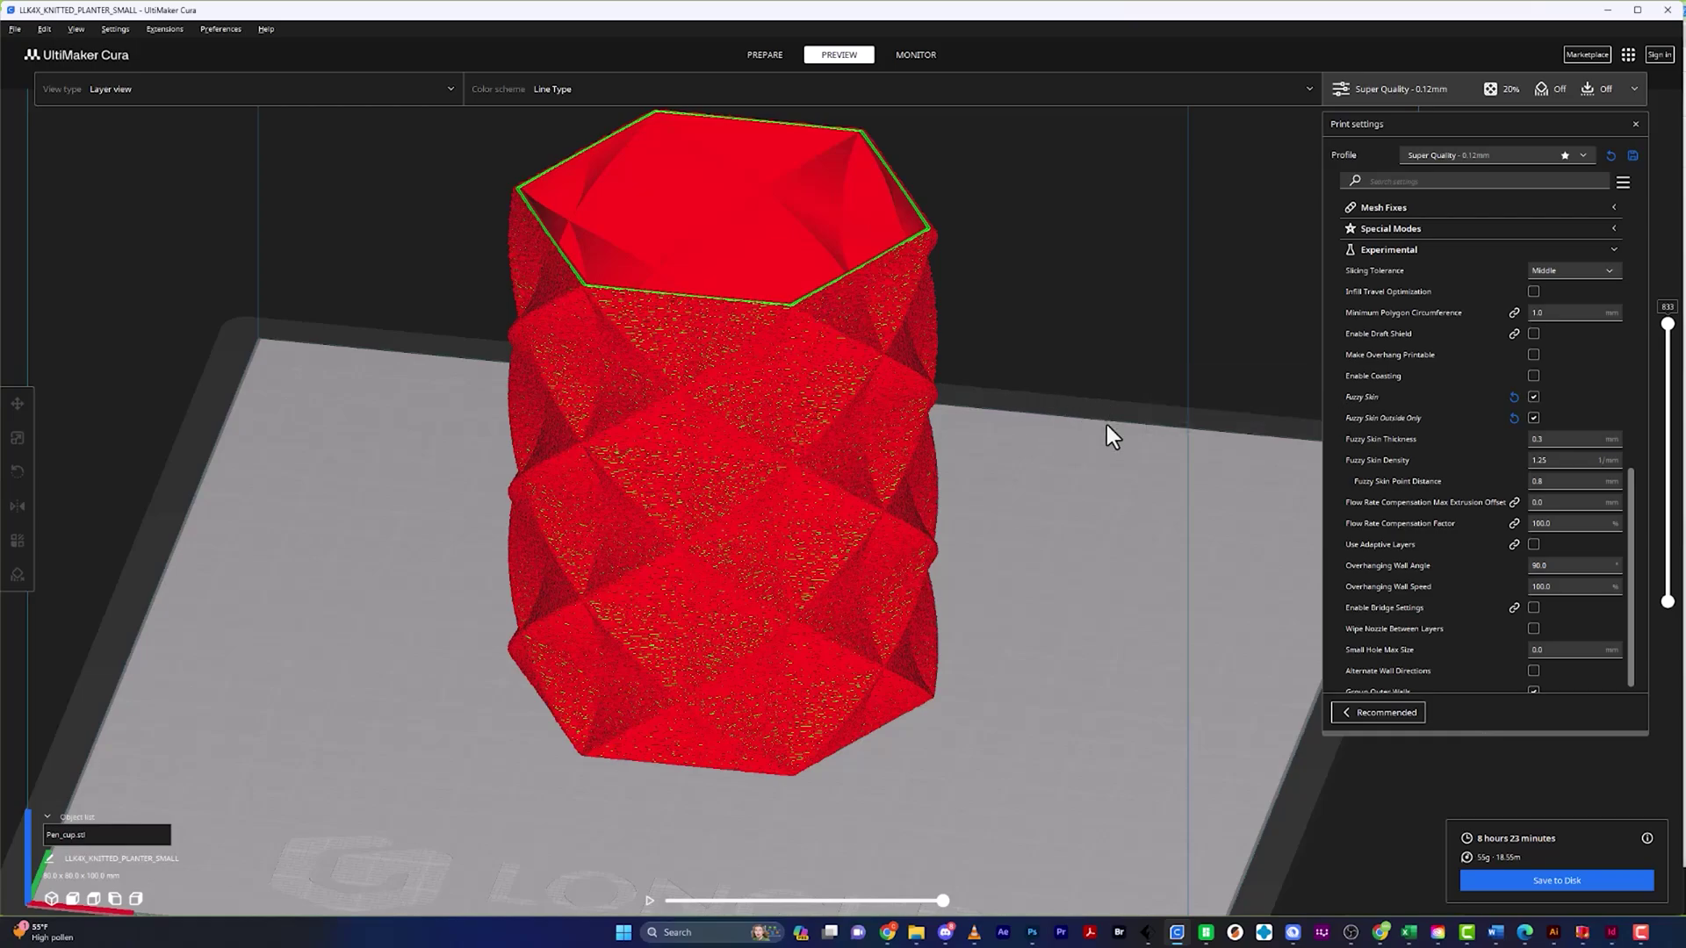
{"action": "right_click_drag", "start_coordinate": [1108, 436], "coordinate": [1141, 423]}
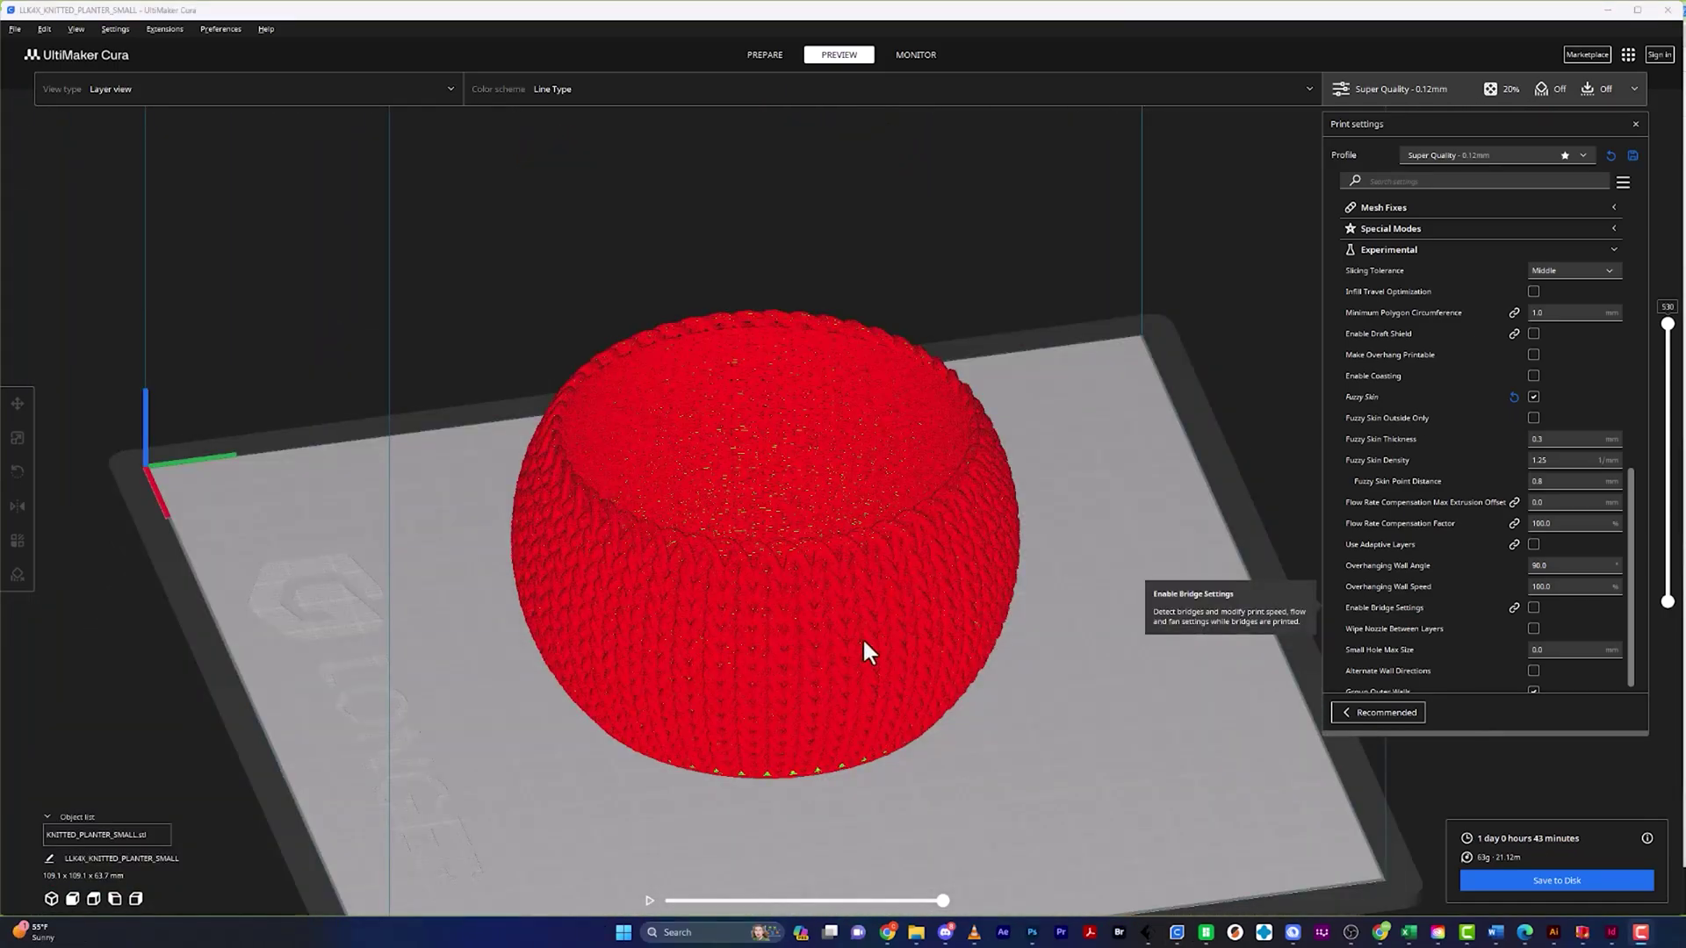
Examine the sliced knitted planter's interior, braided rim and knit-patterned outer wall at close and full view
{"action": "scroll", "coordinate": [1001, 683], "scroll_direction": "up", "scroll_amount": 5}
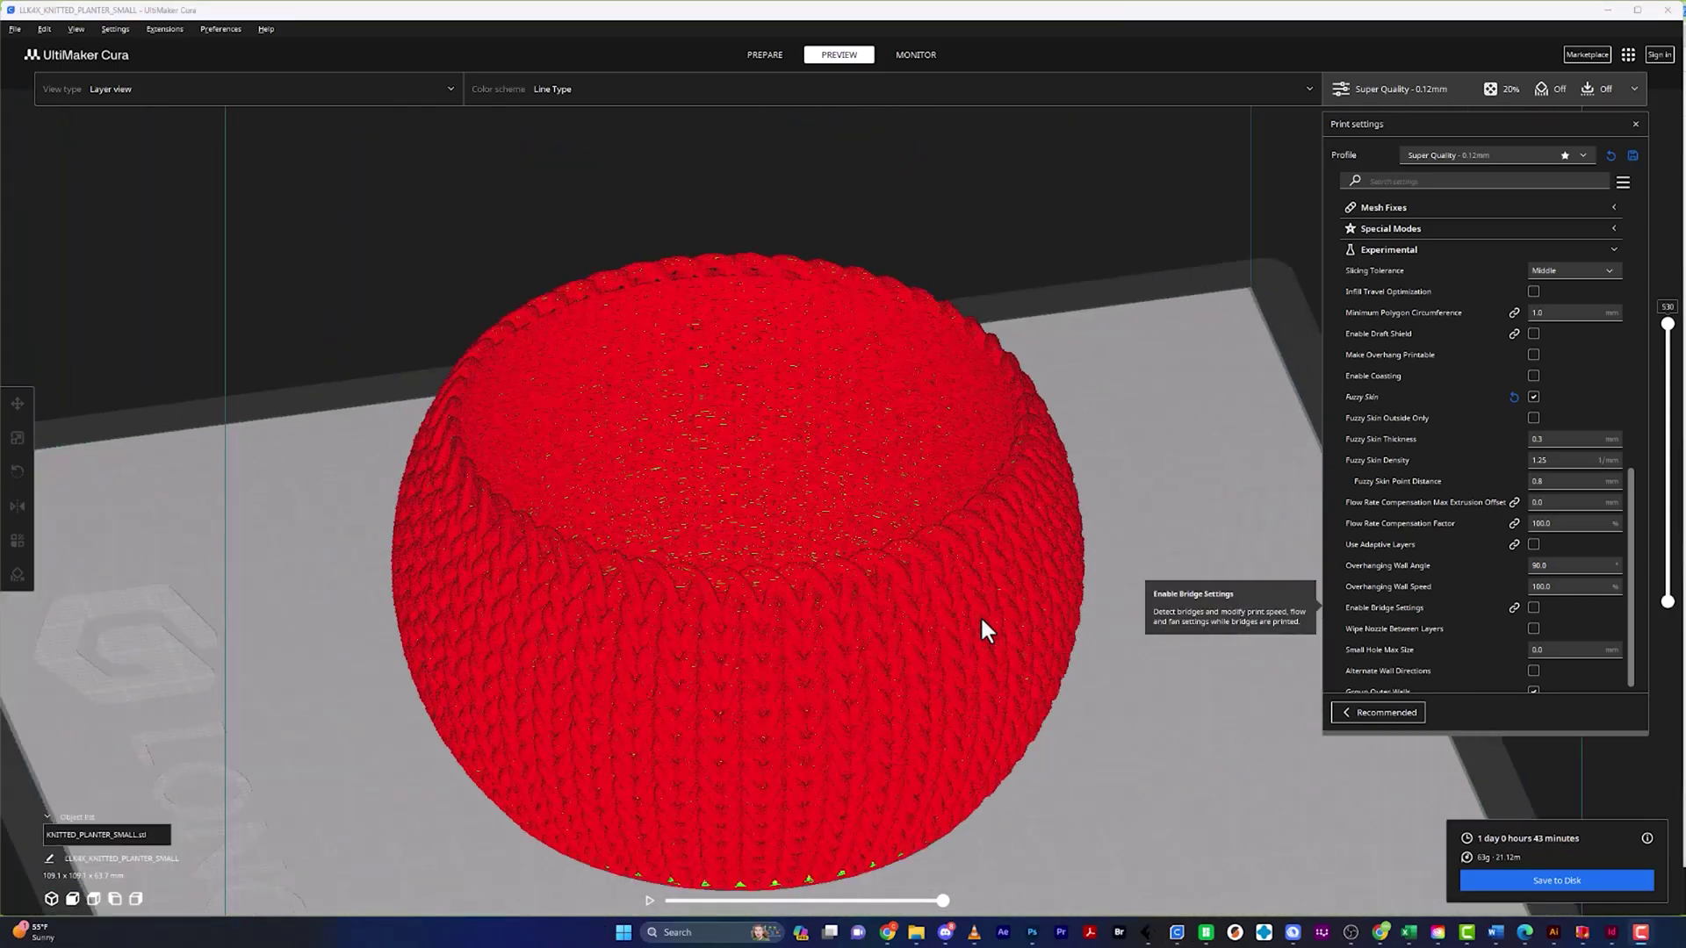
{"action": "scroll", "coordinate": [1133, 676], "scroll_direction": "up", "scroll_amount": 5}
{"action": "scroll", "coordinate": [1140, 720], "scroll_direction": "down", "scroll_amount": 5}
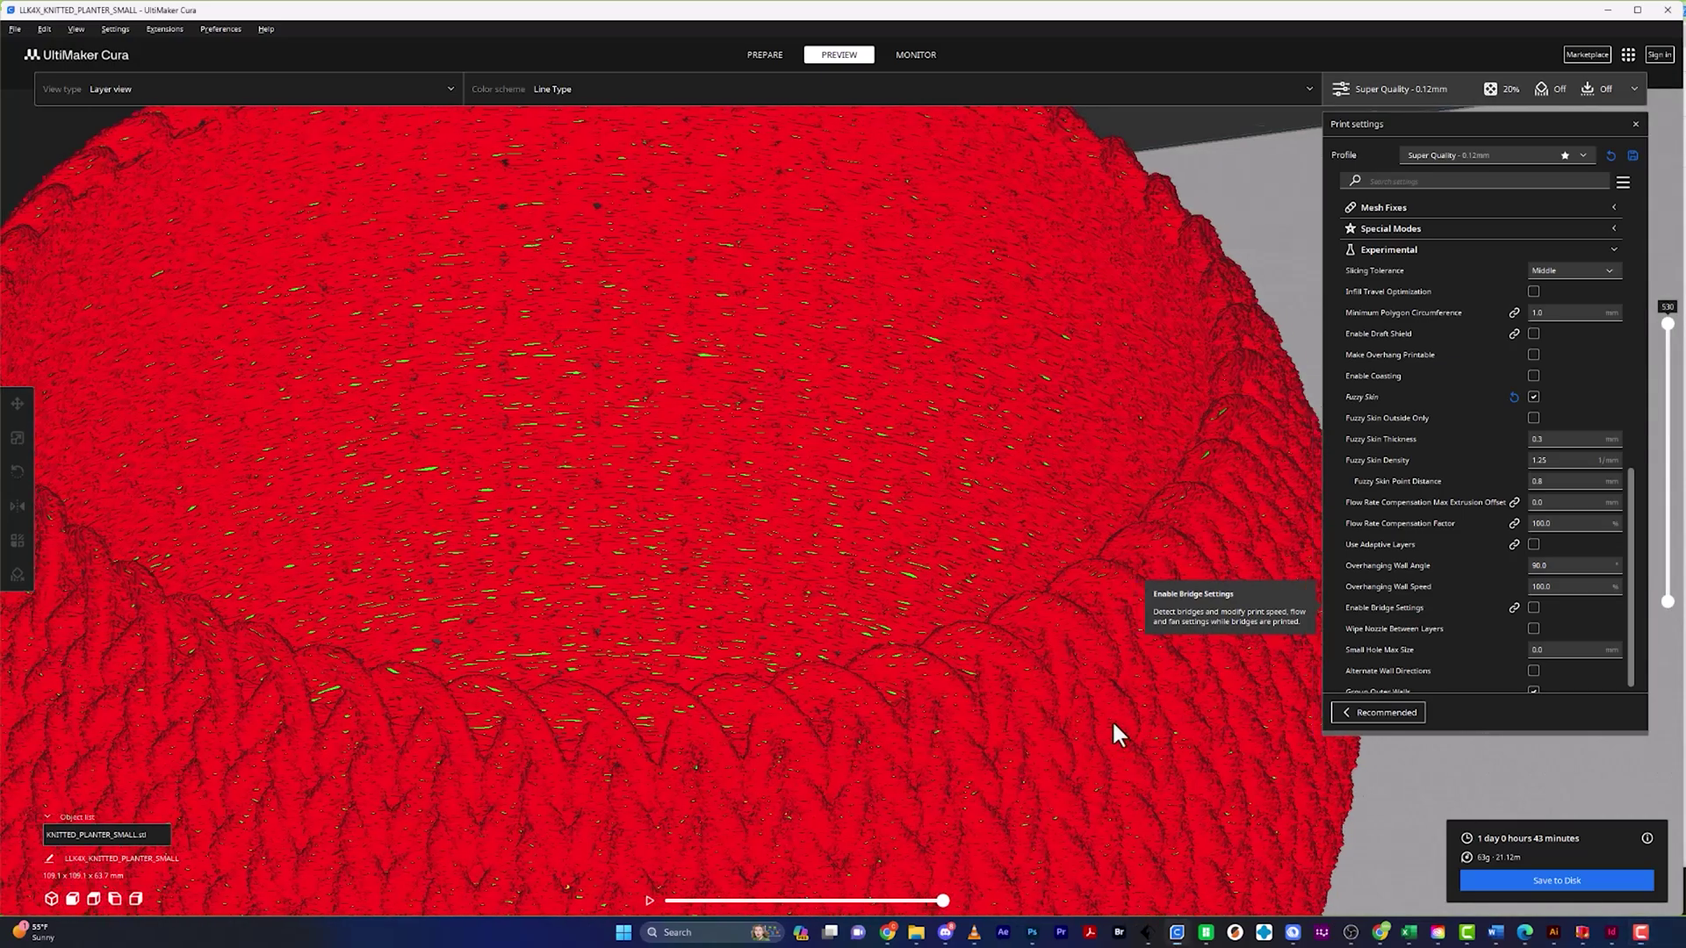
{"action": "scroll", "coordinate": [883, 707], "scroll_direction": "up", "scroll_amount": 3}
{"action": "scroll", "coordinate": [775, 620], "scroll_direction": "down", "scroll_amount": 5}
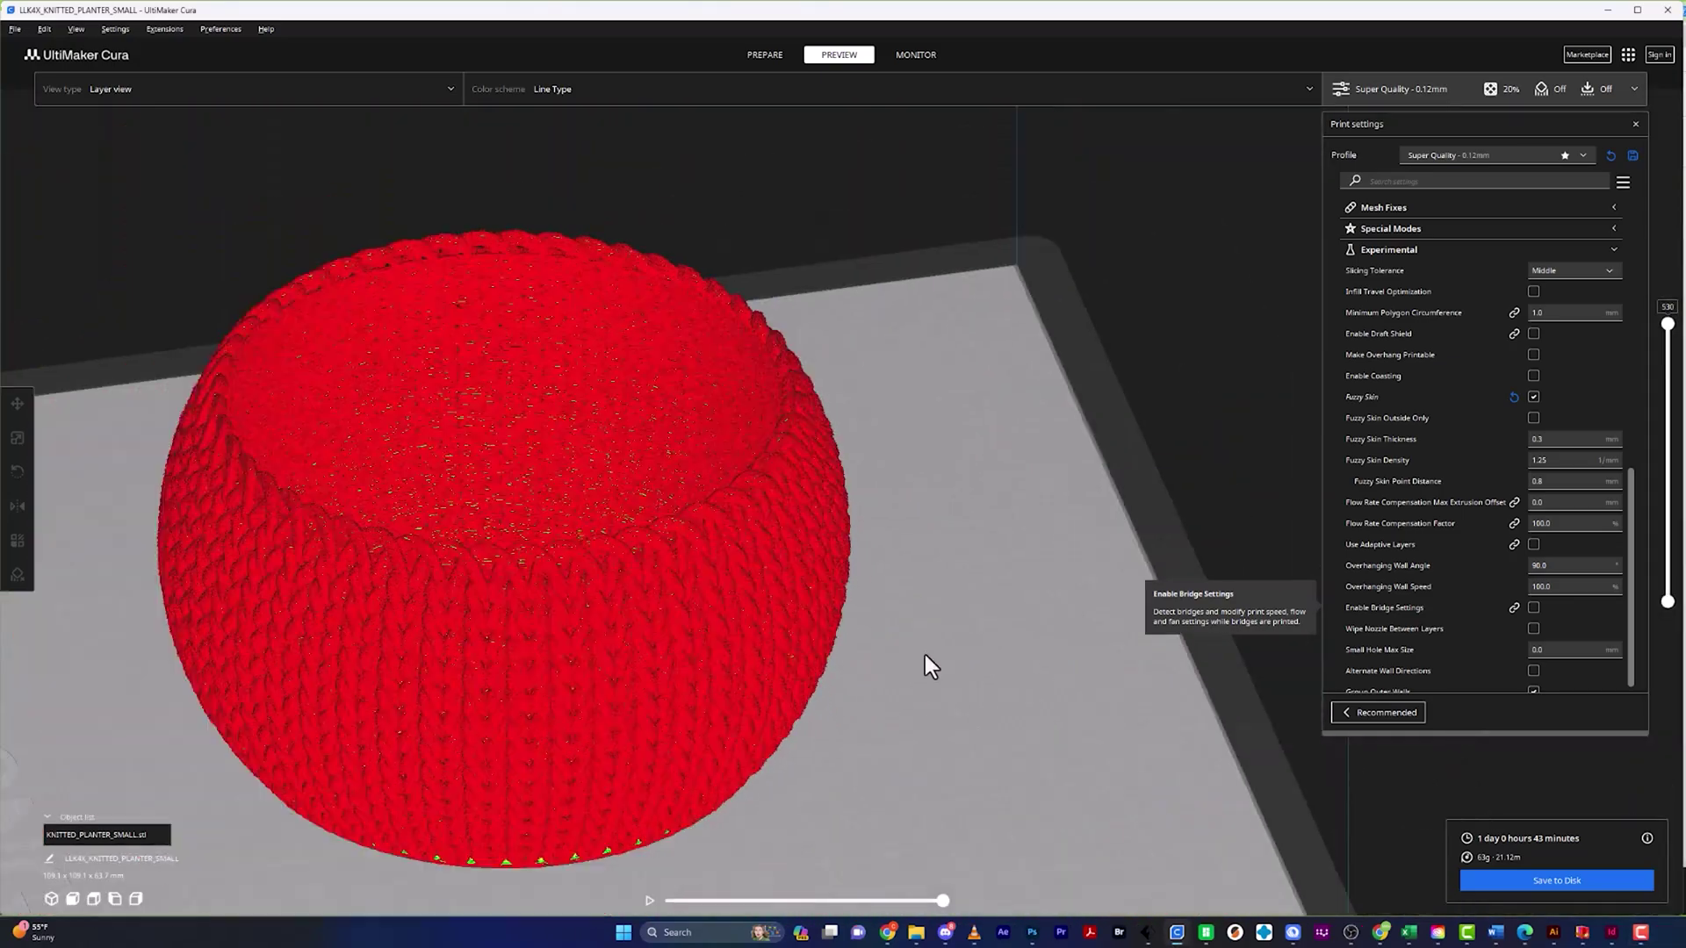
{"action": "scroll", "coordinate": [926, 665], "scroll_direction": "up", "scroll_amount": 5}
{"action": "scroll", "coordinate": [922, 689], "scroll_direction": "down", "scroll_amount": 5}
{"action": "scroll", "coordinate": [883, 725], "scroll_direction": "up", "scroll_amount": 2}
{"action": "scroll", "coordinate": [900, 687], "scroll_direction": "up", "scroll_amount": 2}
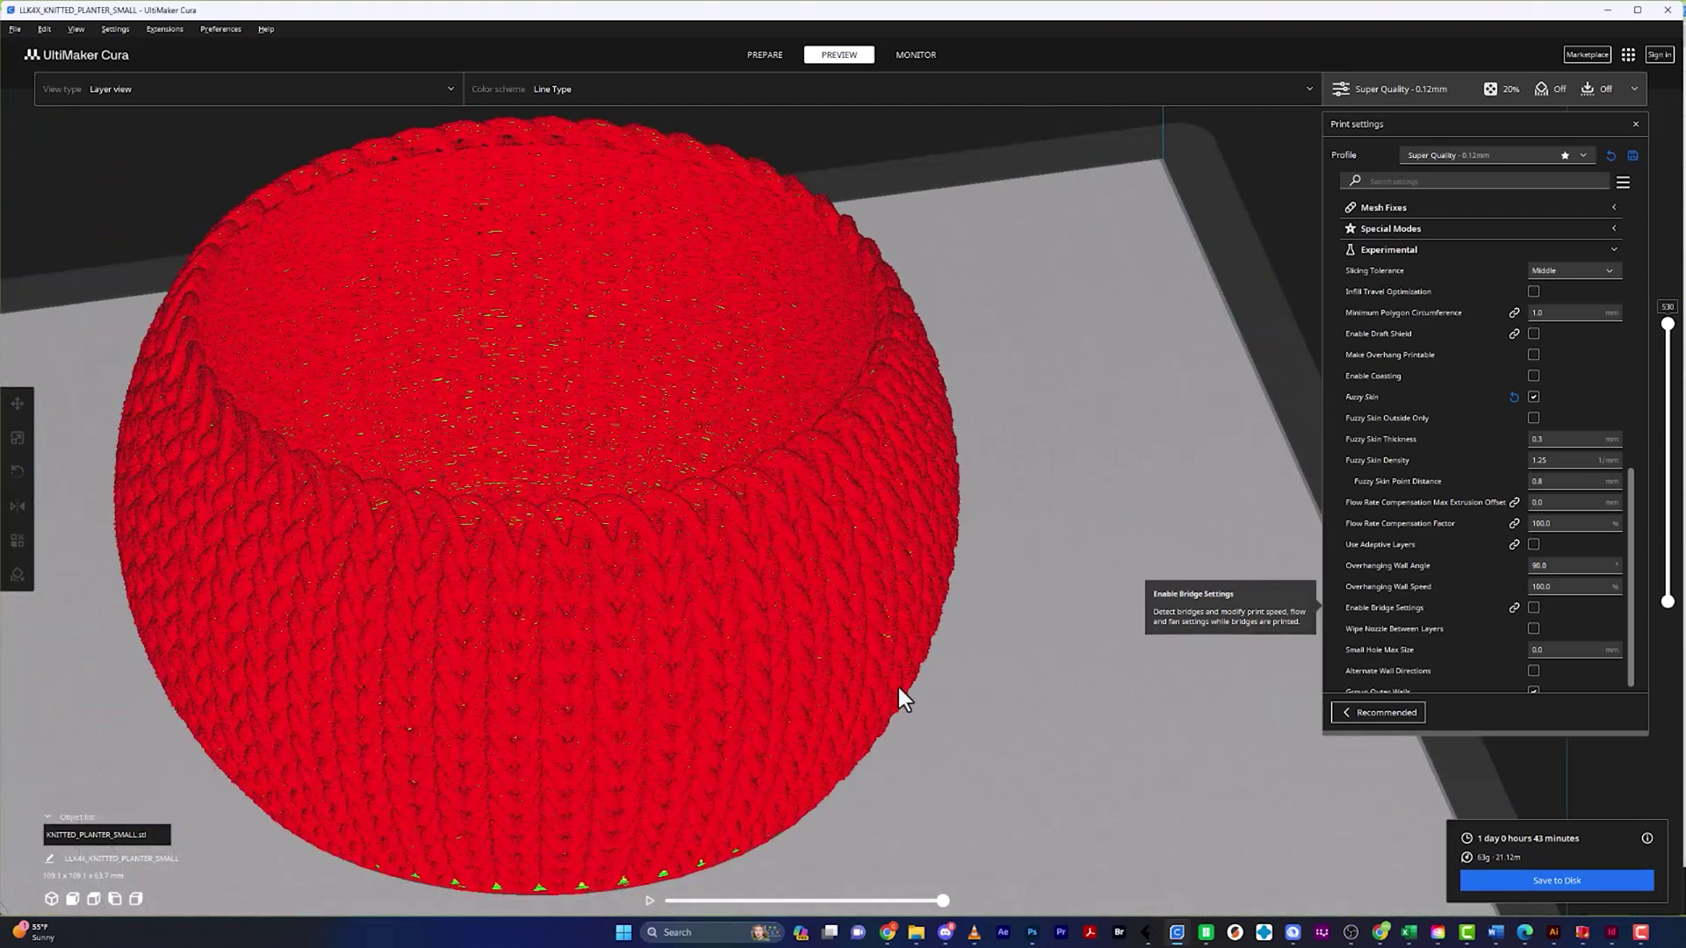
{"action": "scroll", "coordinate": [903, 700], "scroll_direction": "down", "scroll_amount": 2}
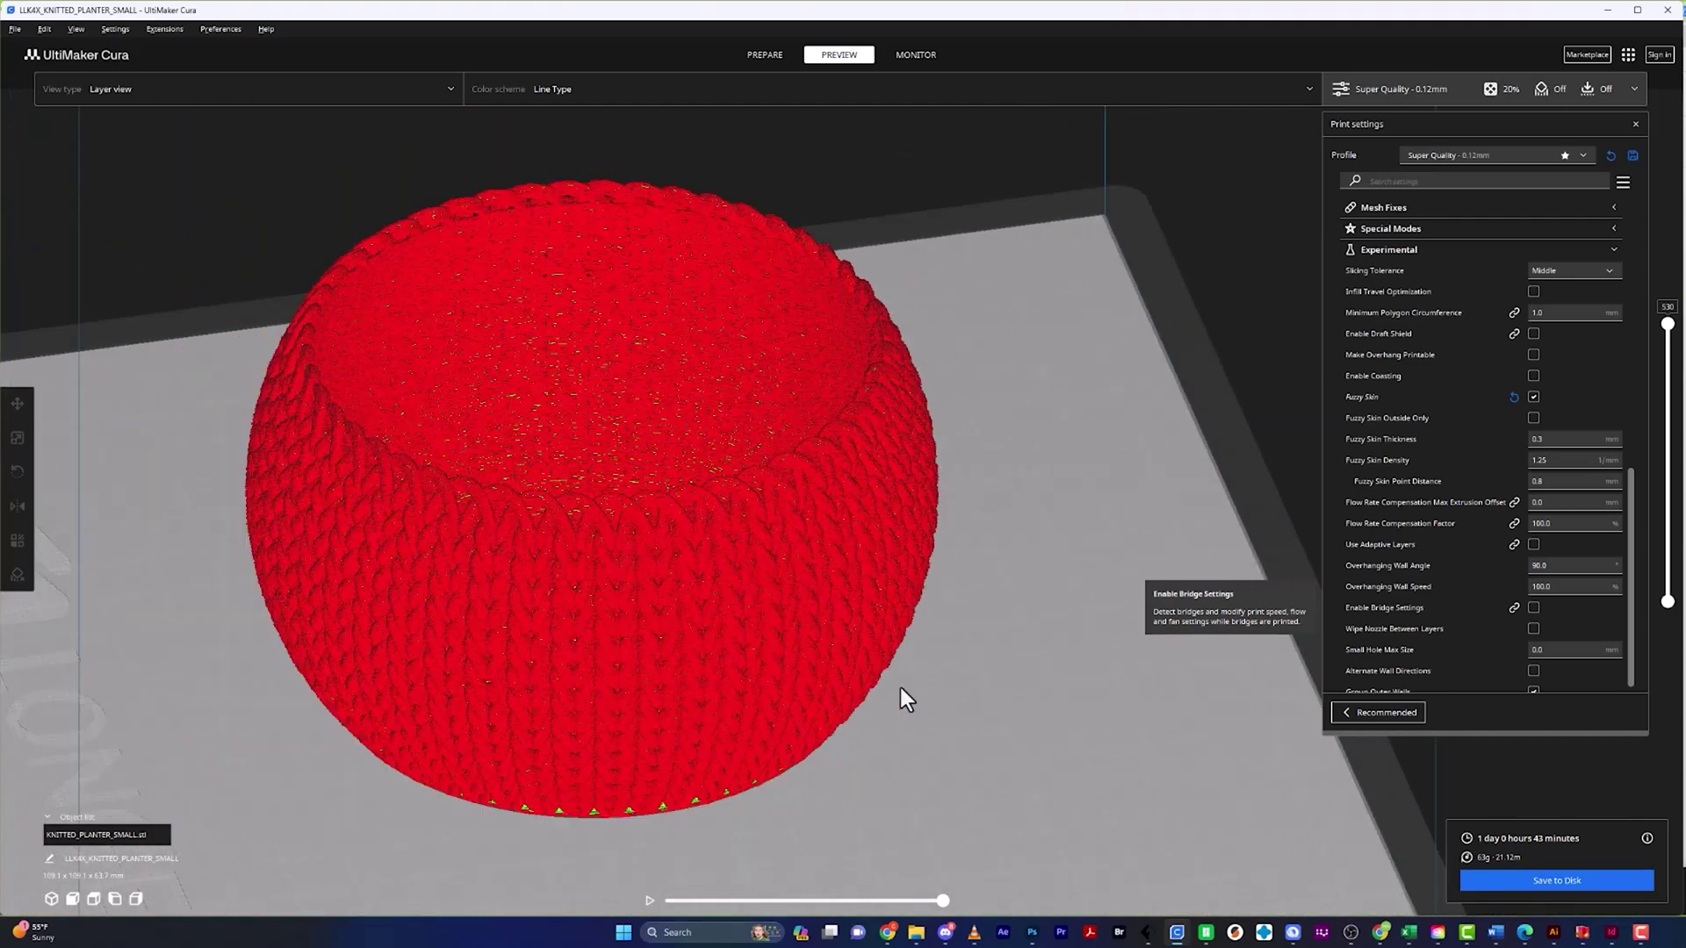